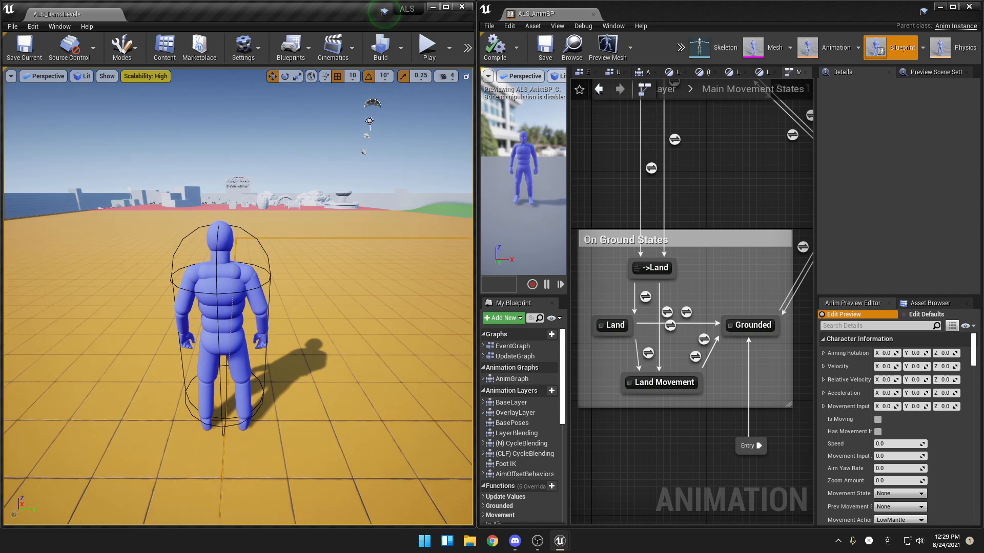
# Start a play session and make the character jump in slow motion while watching the On Ground States.
pyautogui.moveTo(316, 266); pyautogui.dragTo(299, 263, button='right')
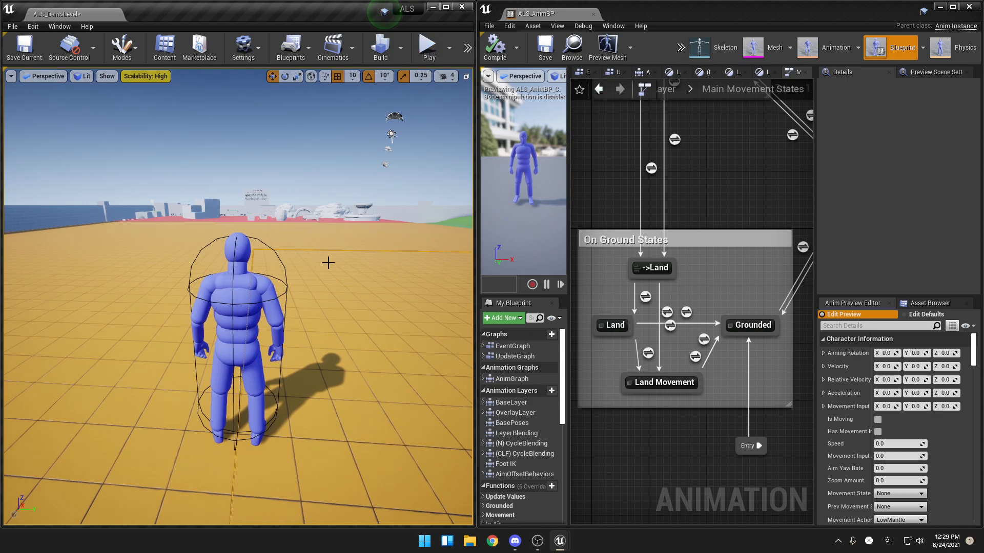
pyautogui.moveTo(334, 264); pyautogui.dragTo(346, 265, button='right')
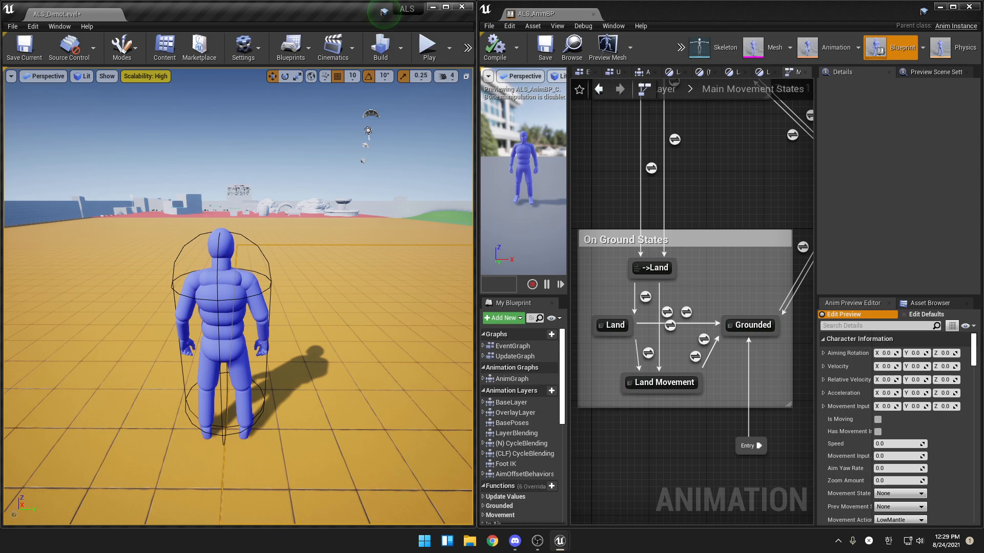
pyautogui.moveTo(345, 265); pyautogui.dragTo(339, 274, button='right')
pyautogui.click(428, 47)
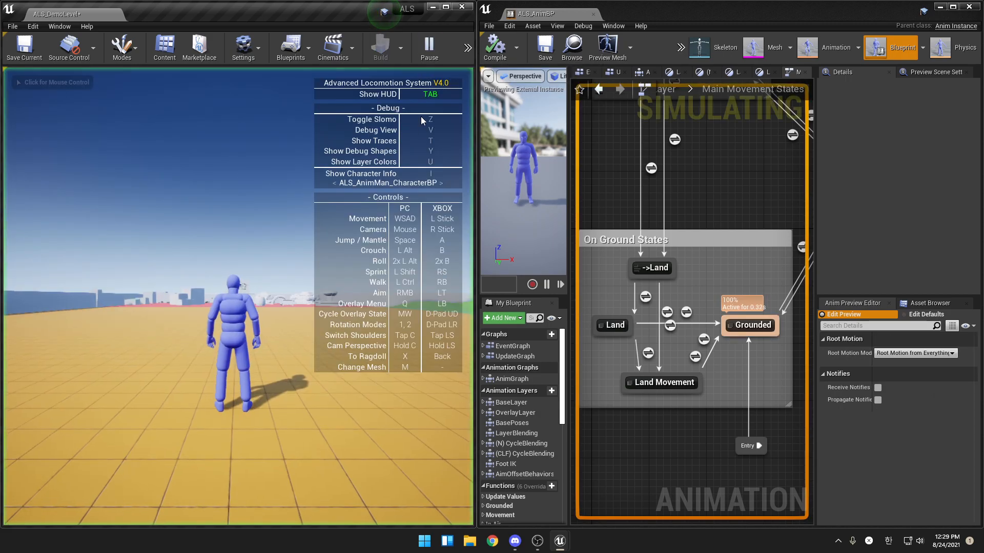
pyautogui.click(303, 226)
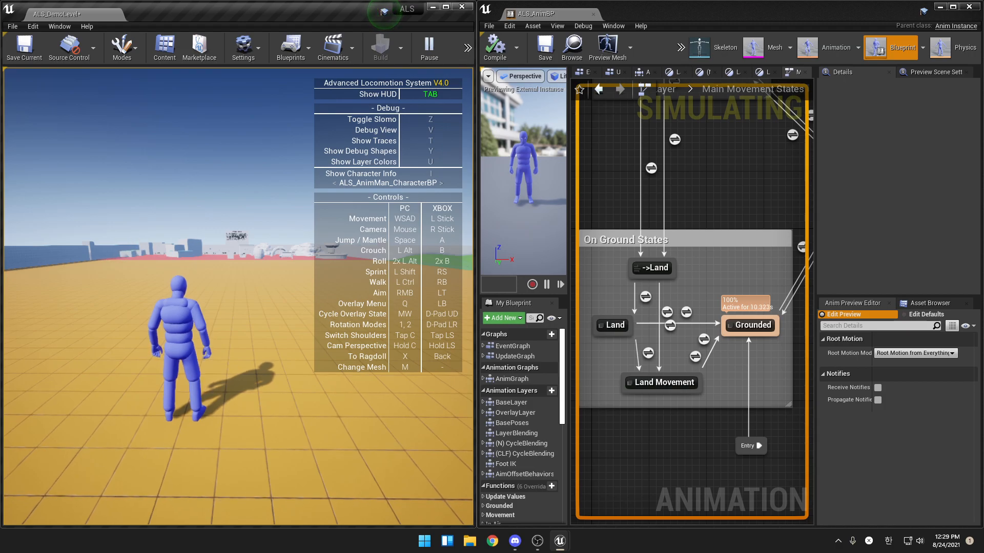
pyautogui.press('z')
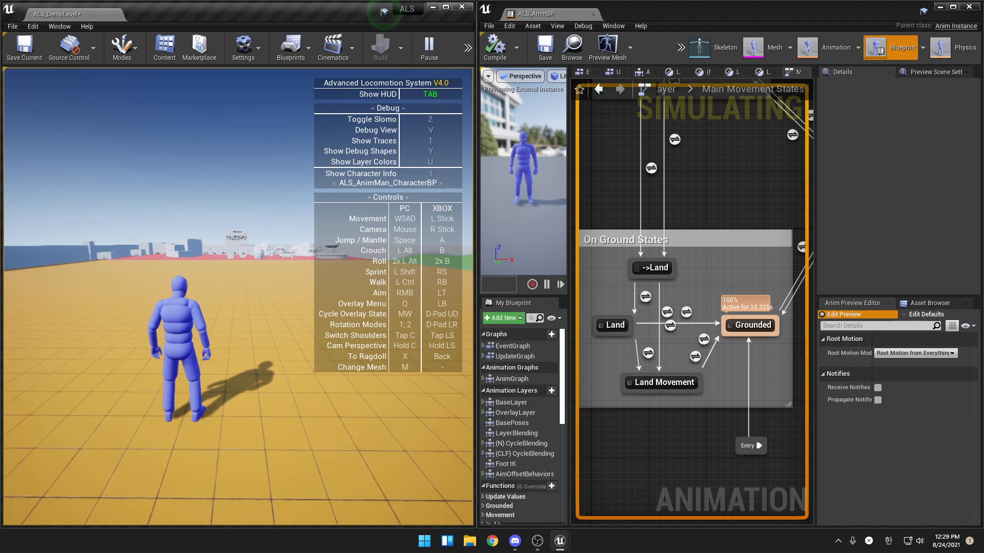
pyautogui.press('space')
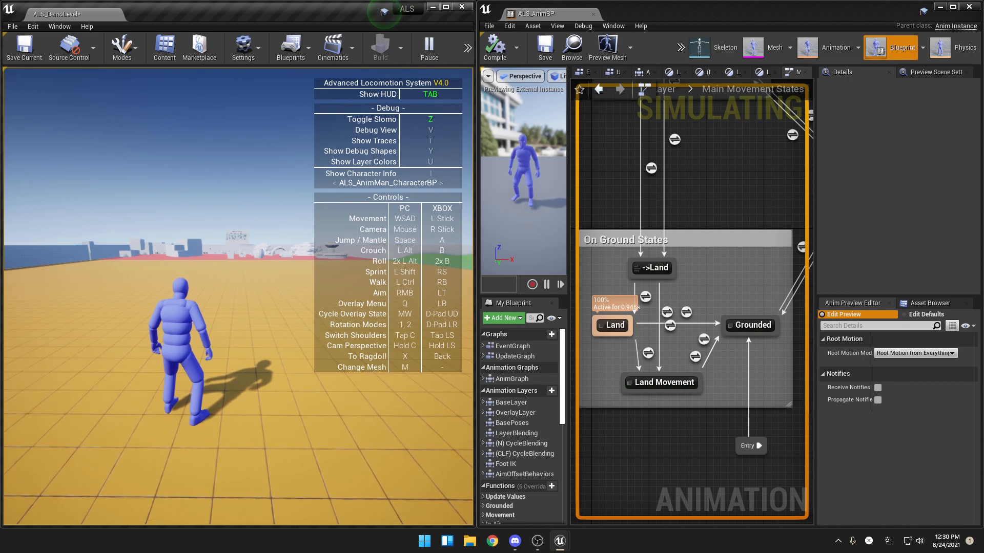
# Move the character and repeat the slow-motion jump to observe the Land to Grounded blend, then restore normal speed.
pyautogui.press('d')
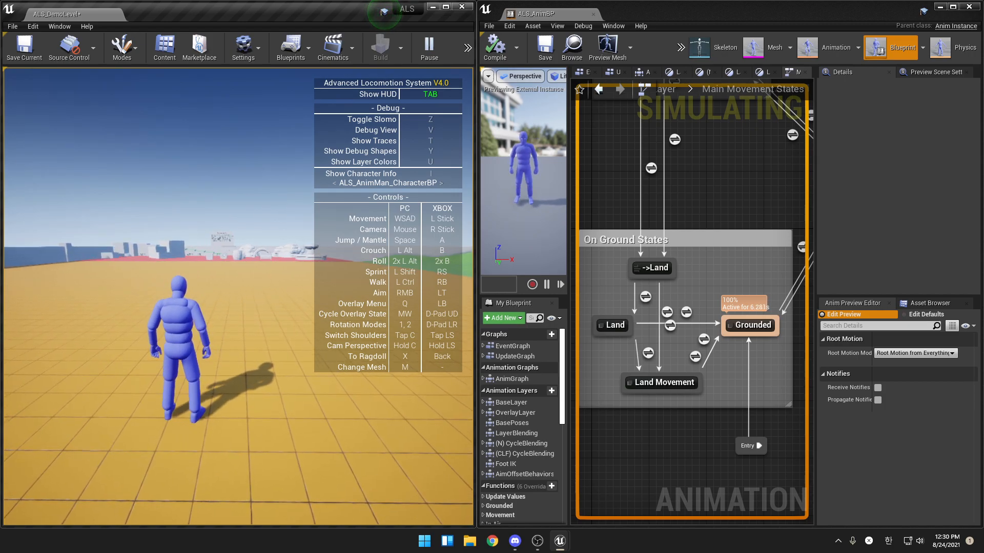
pyautogui.press('space')
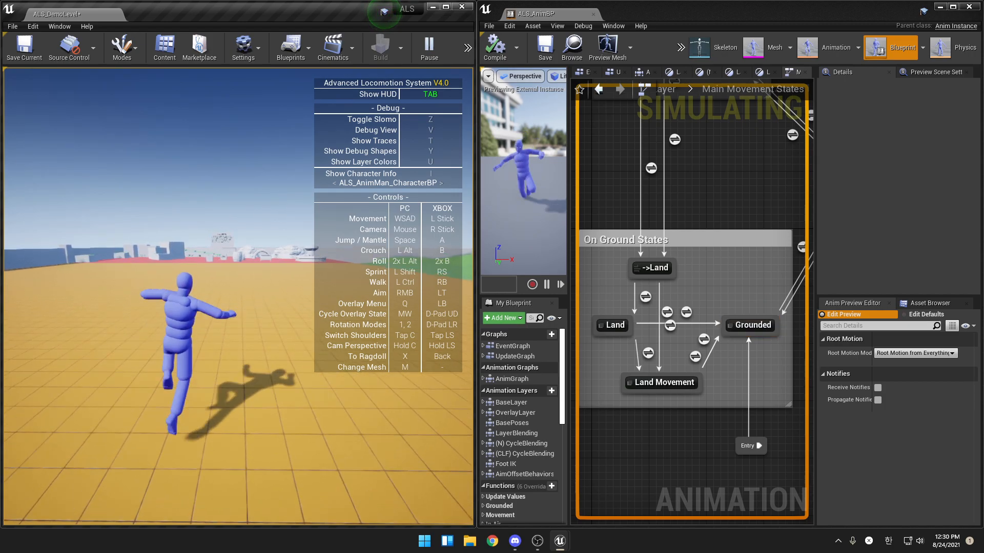
pyautogui.press('z')
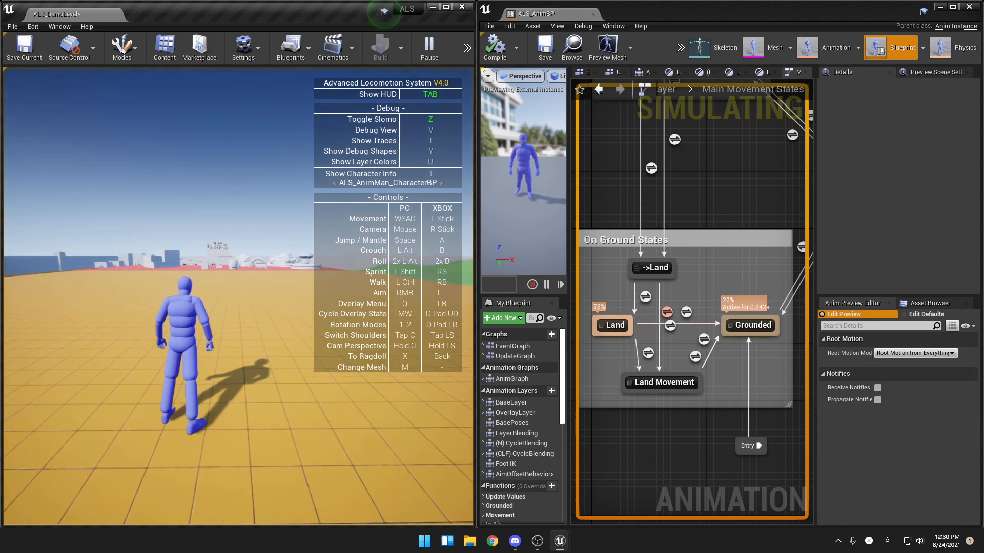
pyautogui.press('z')
pyautogui.press('w')
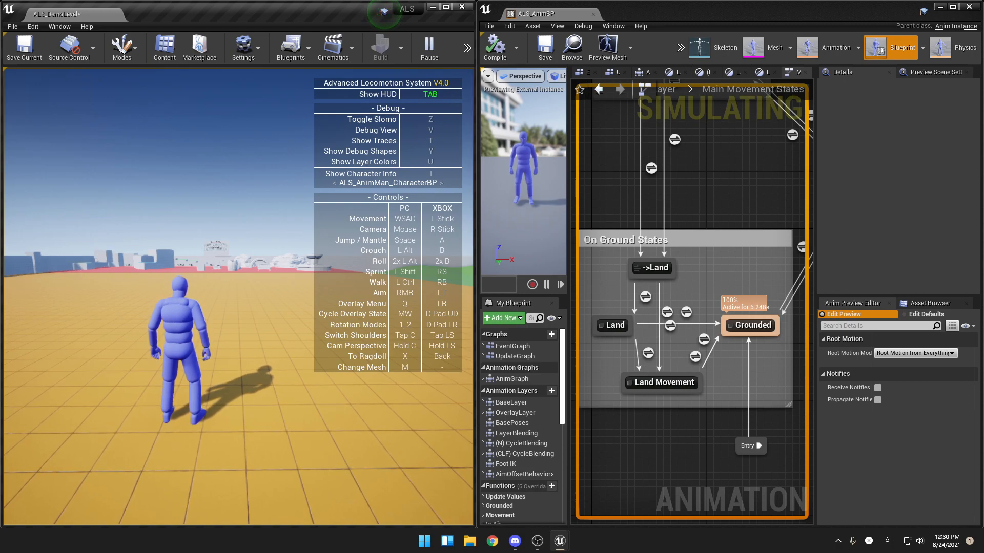
pyautogui.press('a')
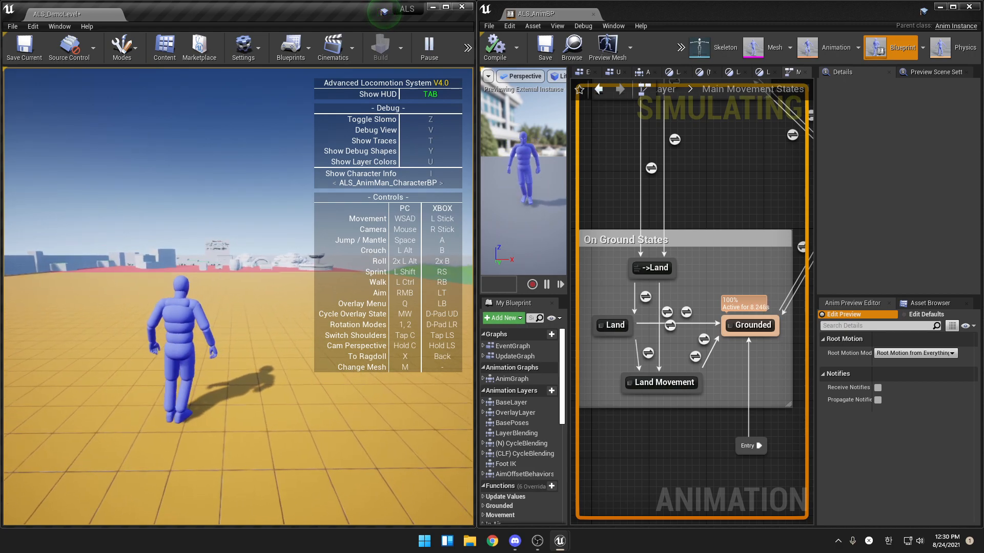
# Select the Land state in the Main Movement States graph and end the play session.
pyautogui.hotkey('shift', 'F1')
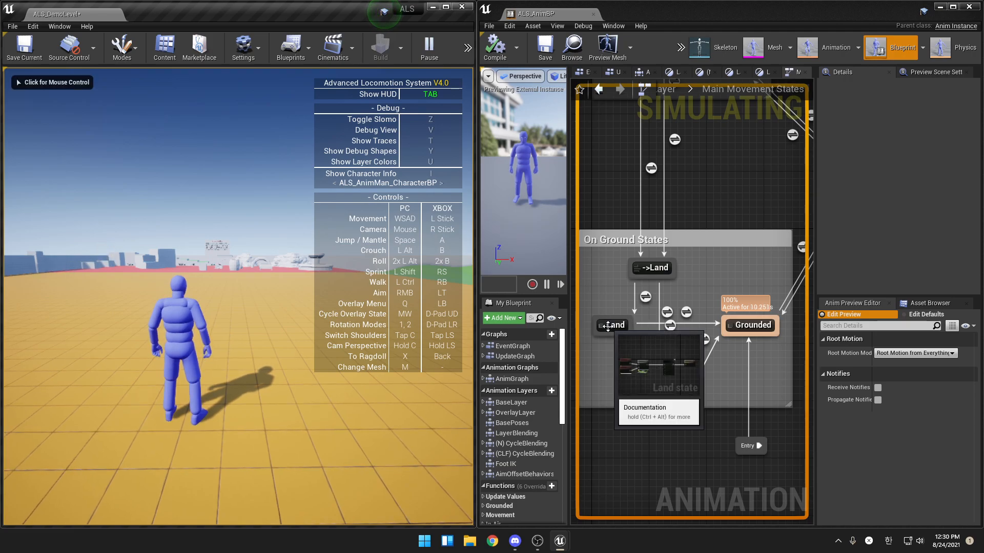
pyautogui.click(614, 326)
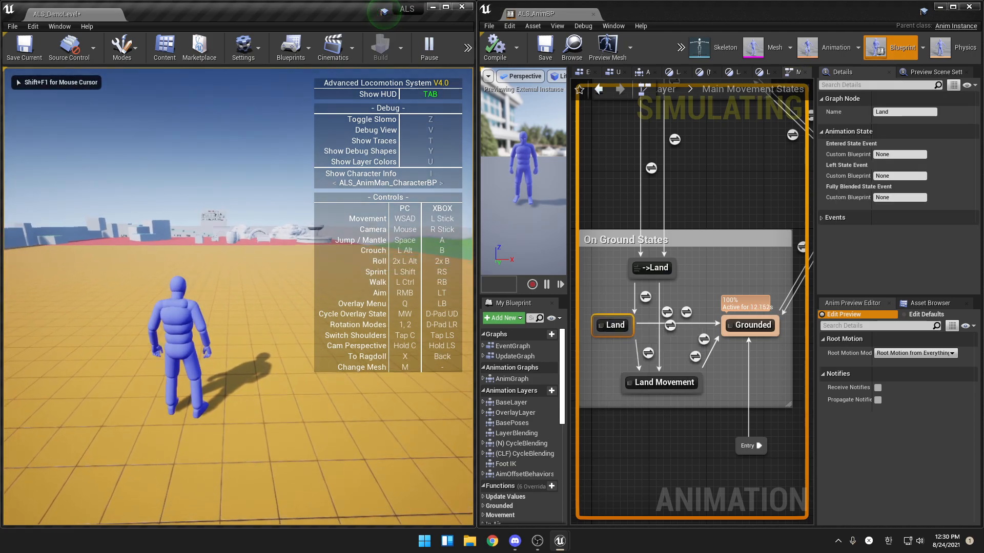
pyautogui.press('Escape')
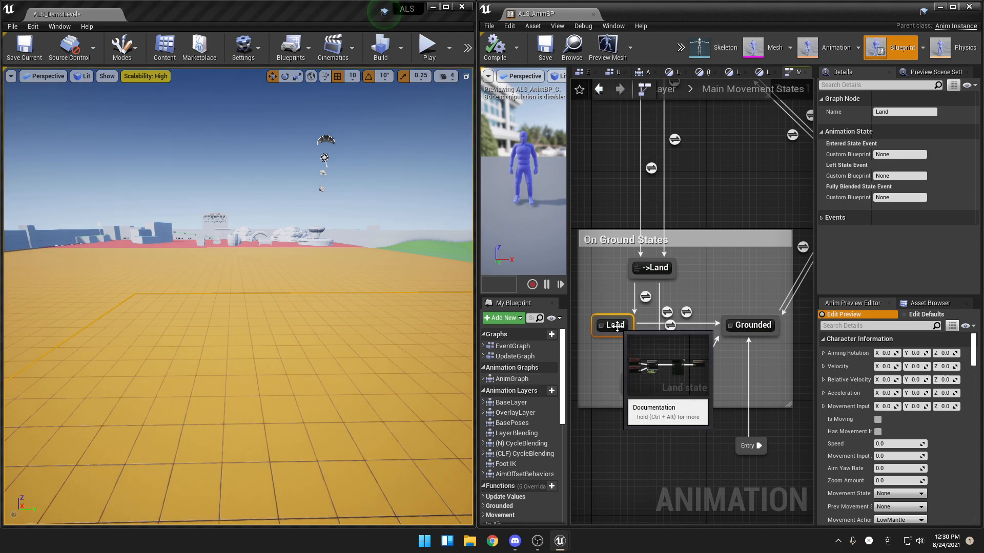
# Inspect the details of the Land-to-Grounded transition and of the Grounded state.
pyautogui.click(665, 313)
pyautogui.click(665, 313)
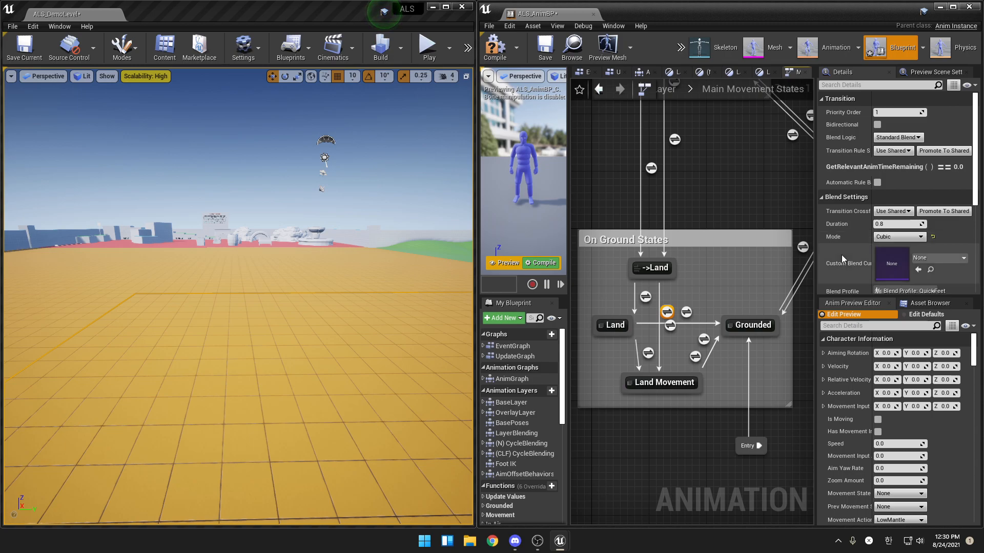
pyautogui.click(734, 326)
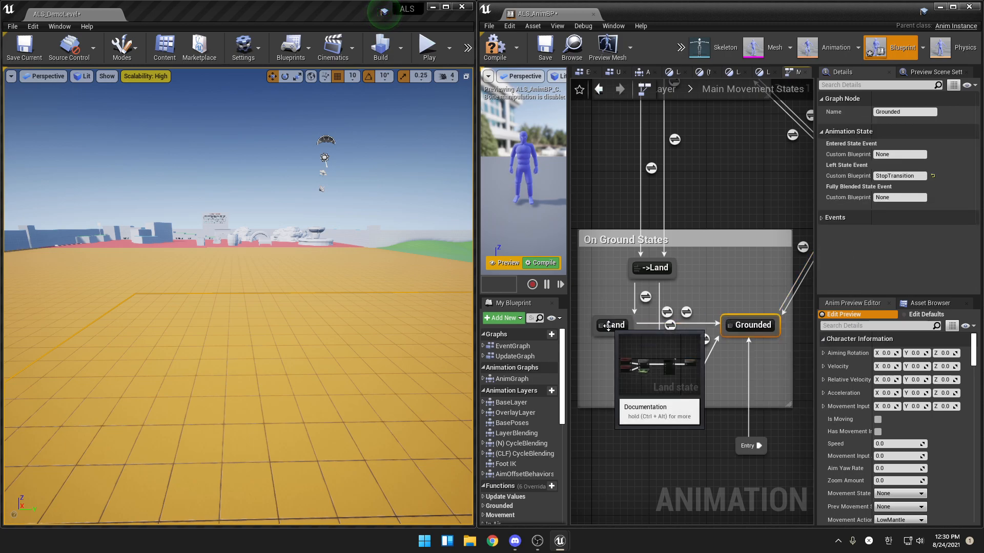
# Look inside the Land state's graph, then return to the On Ground States in Main Movement States.
pyautogui.doubleClick(620, 327)
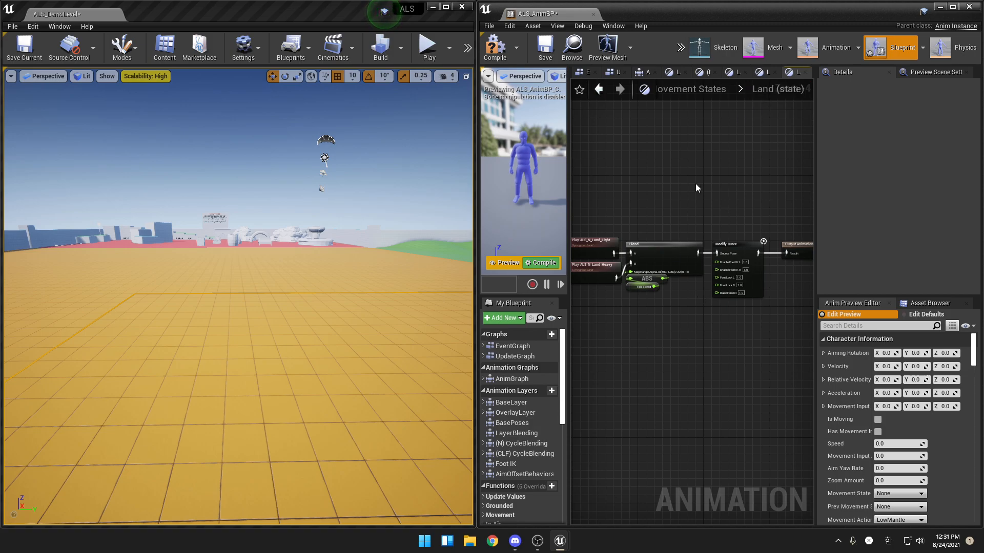
pyautogui.moveTo(726, 105); pyautogui.dragTo(695, 117, button='right')
pyautogui.click(708, 91)
pyautogui.scroll(4, 678, 330)
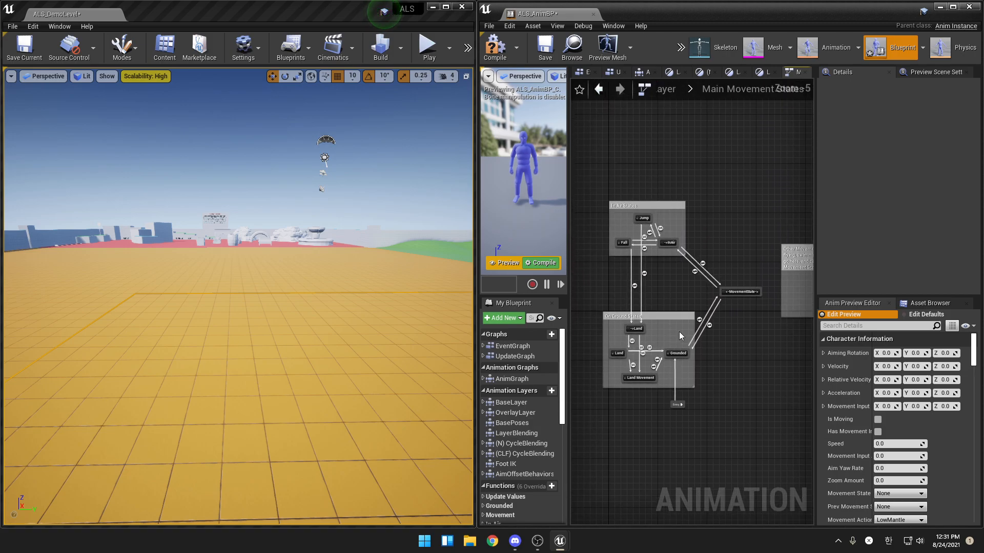
pyautogui.moveTo(731, 331); pyautogui.dragTo(724, 298, button='right')
pyautogui.scroll(1, 717, 297)
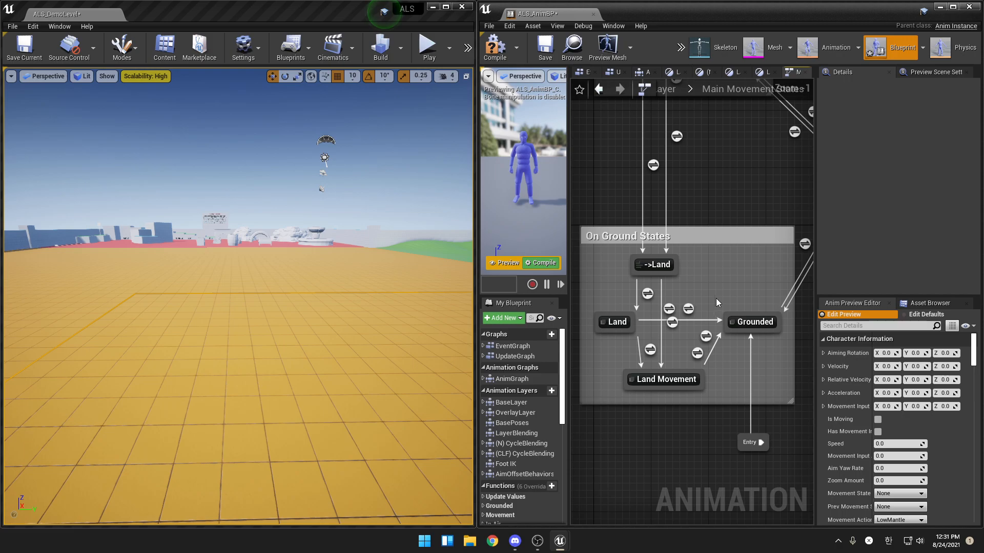
# Examine the Modify Curve node inside the Land state, then return to Main Movement States.
pyautogui.doubleClick(622, 322)
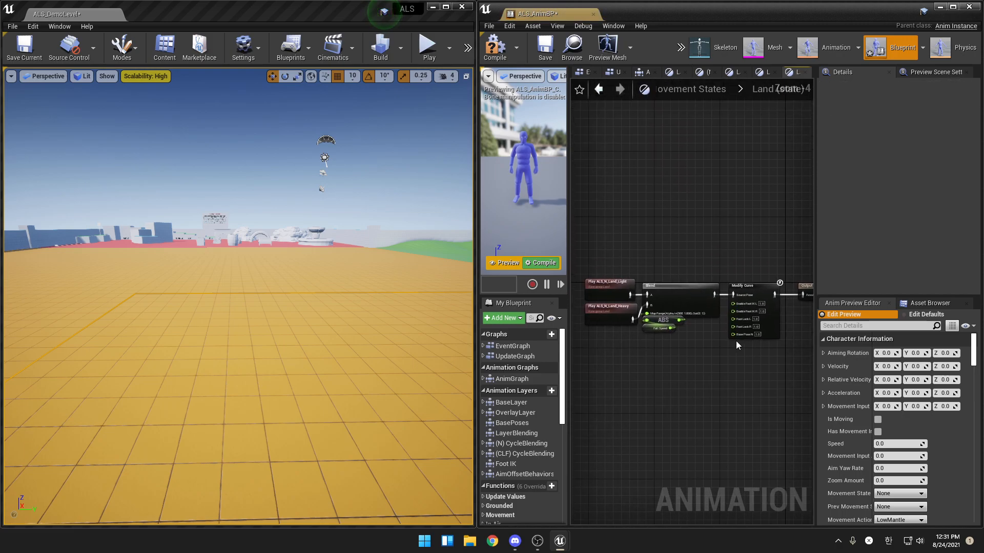
pyautogui.moveTo(736, 341); pyautogui.dragTo(649, 328, button='right')
pyautogui.scroll(3, 649, 328)
pyautogui.scroll(1, 722, 328)
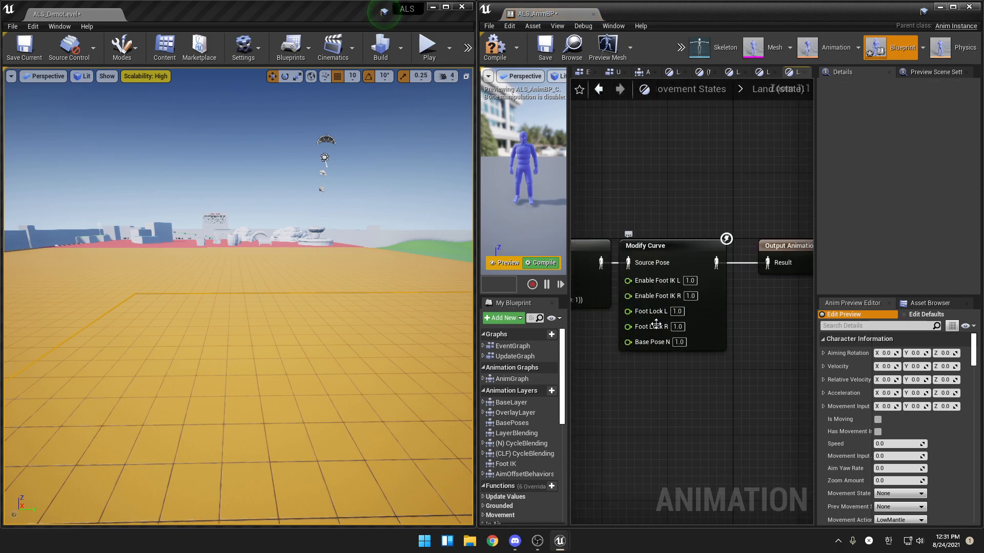
pyautogui.click(715, 93)
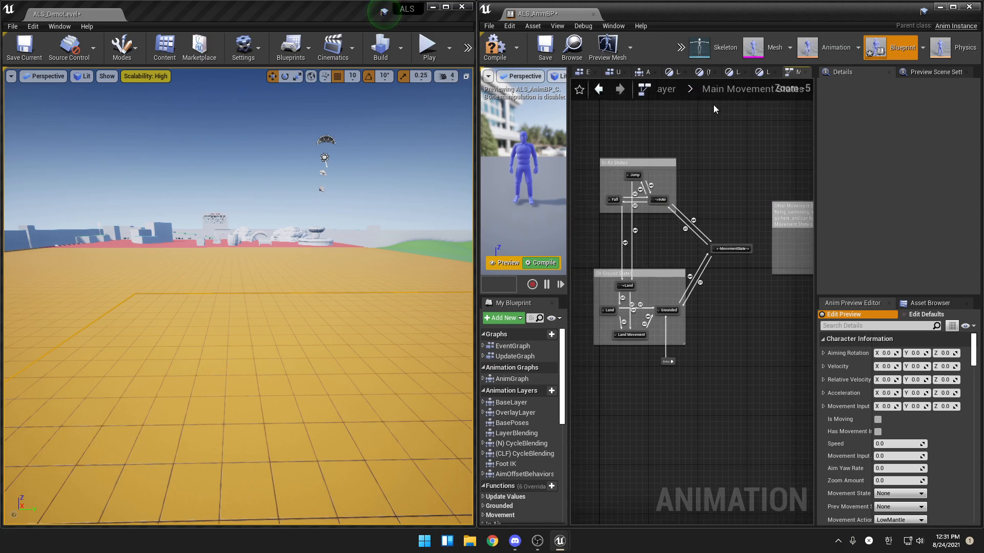
# Review the settings of the Land-to-Grounded transition and the Grounded and Land states it connects.
pyautogui.click(675, 256)
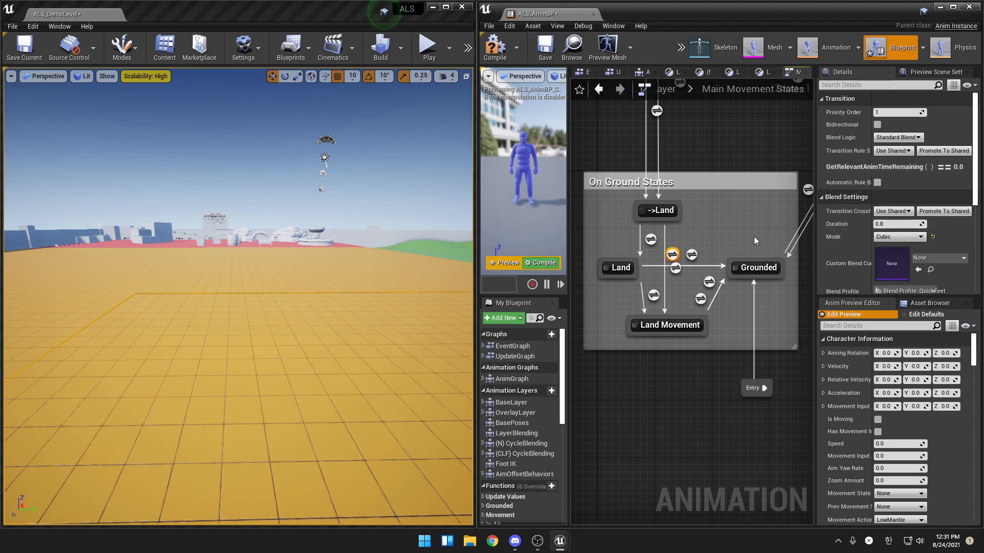
pyautogui.click(756, 267)
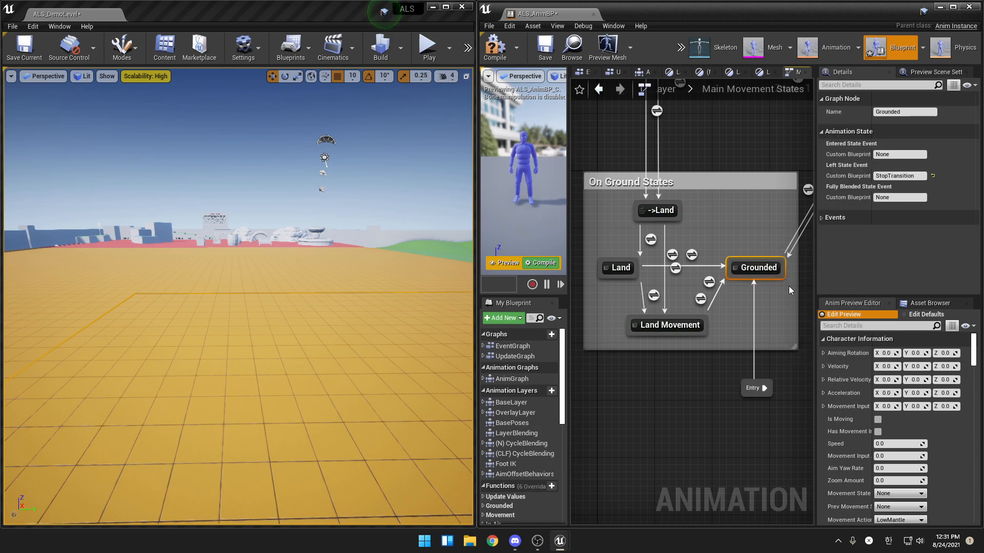
pyautogui.click(736, 238)
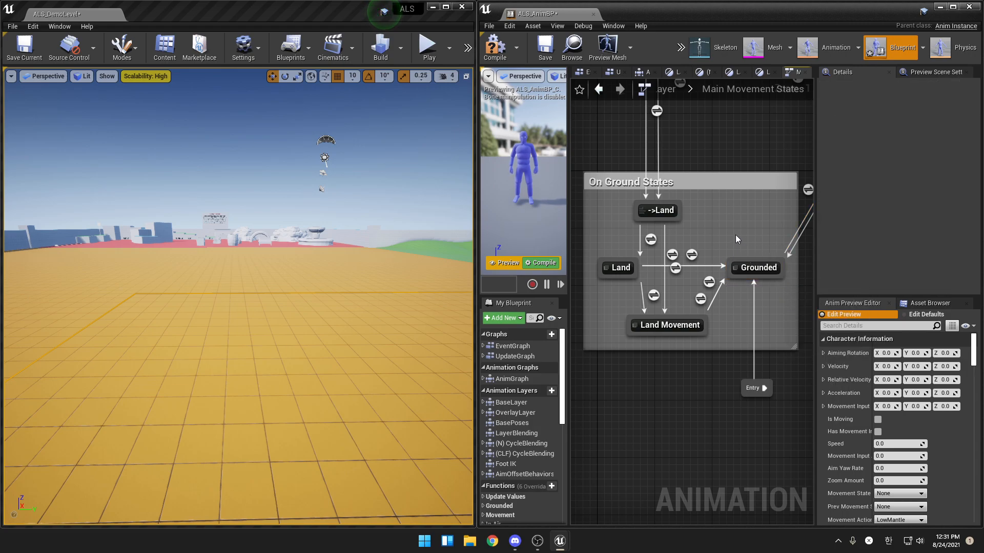
pyautogui.click(633, 276)
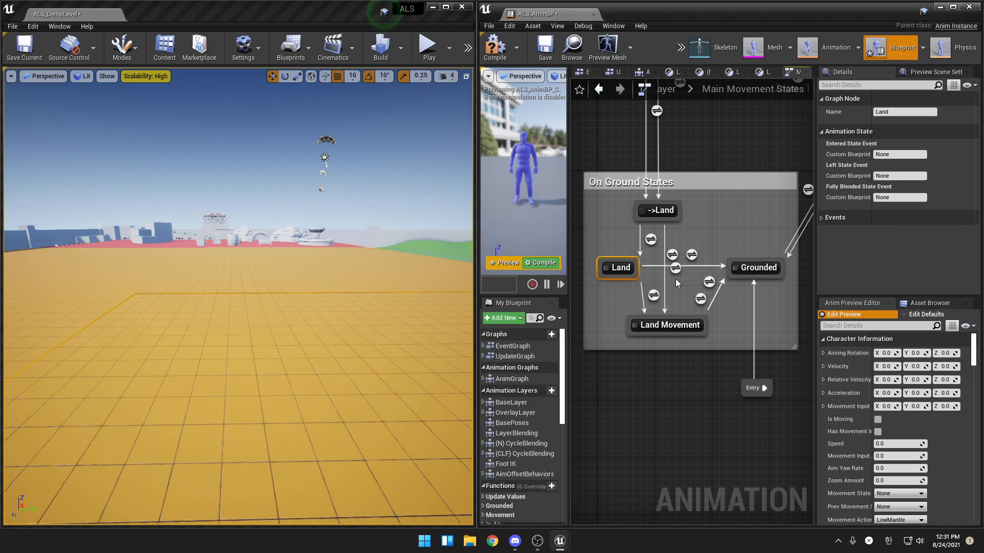
# Play the level again and show the character info overlay with its animation curves.
pyautogui.click(423, 56)
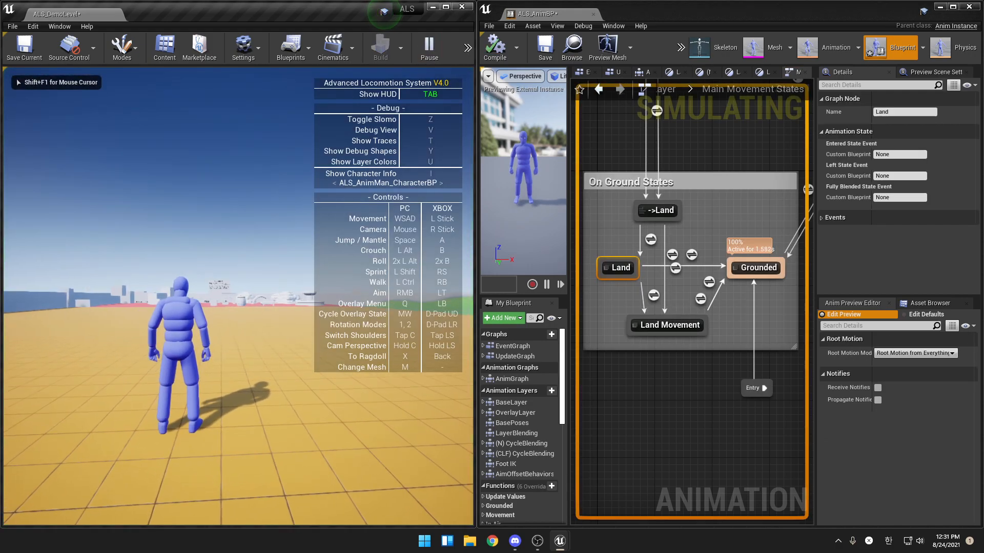
pyautogui.press('space')
pyautogui.press('z')
pyautogui.press('i')
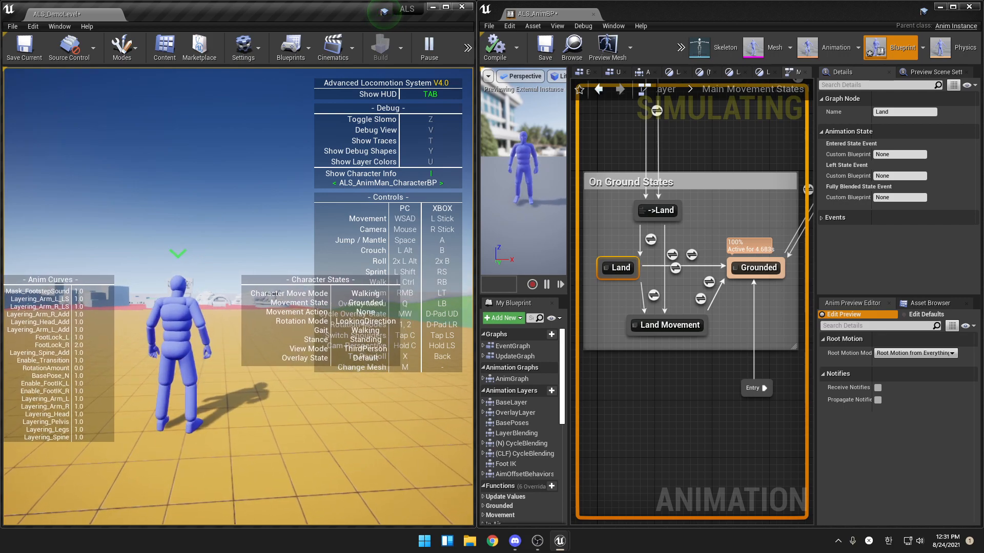
# Jump and run with the character in slow motion to watch the curves during landing, then end the play session.
pyautogui.press('space')
pyautogui.press('z')
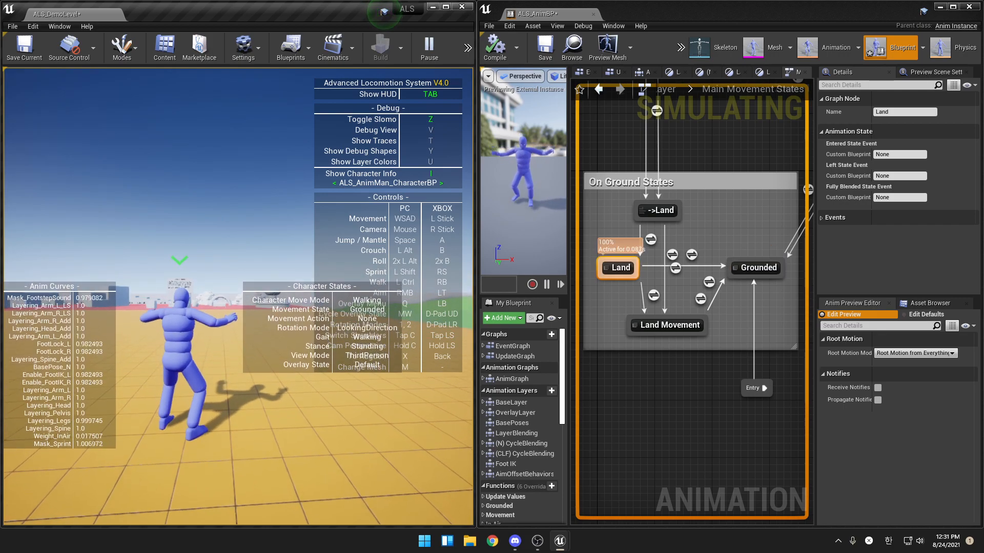
pyautogui.press('d')
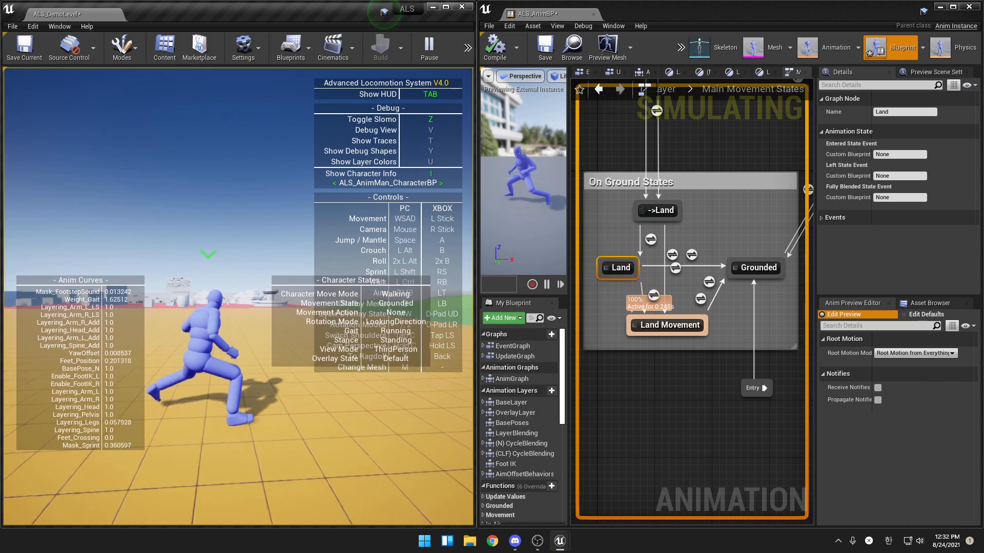
pyautogui.press('space')
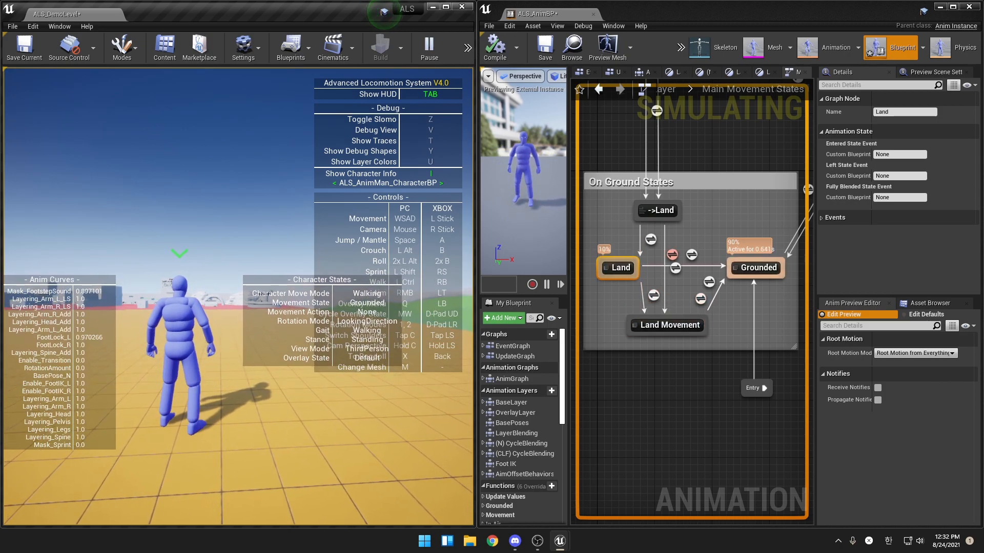
pyautogui.press('z')
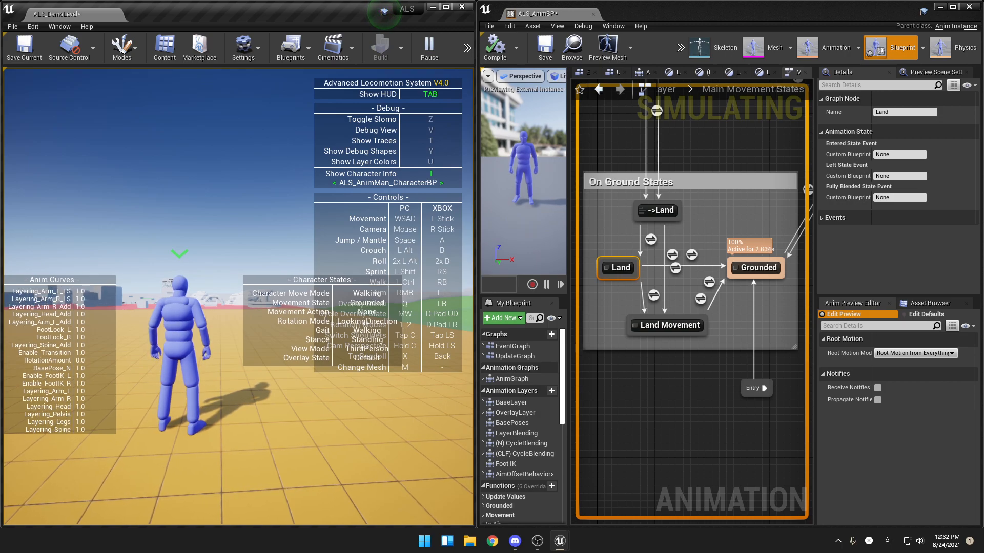
pyautogui.press('Escape')
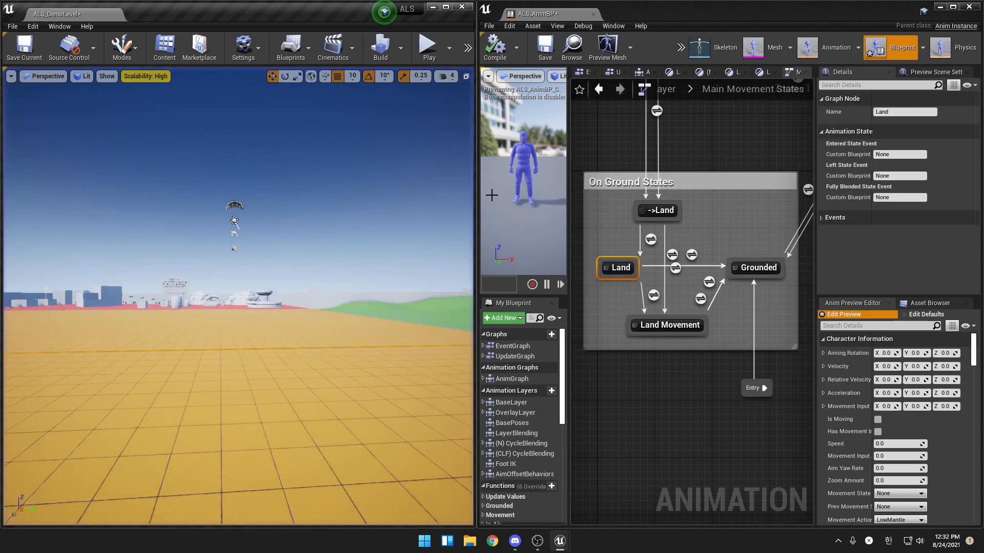
# Open the Grounded state's graph and select the 'Main Grounded States' cached pose node.
pyautogui.click(597, 301)
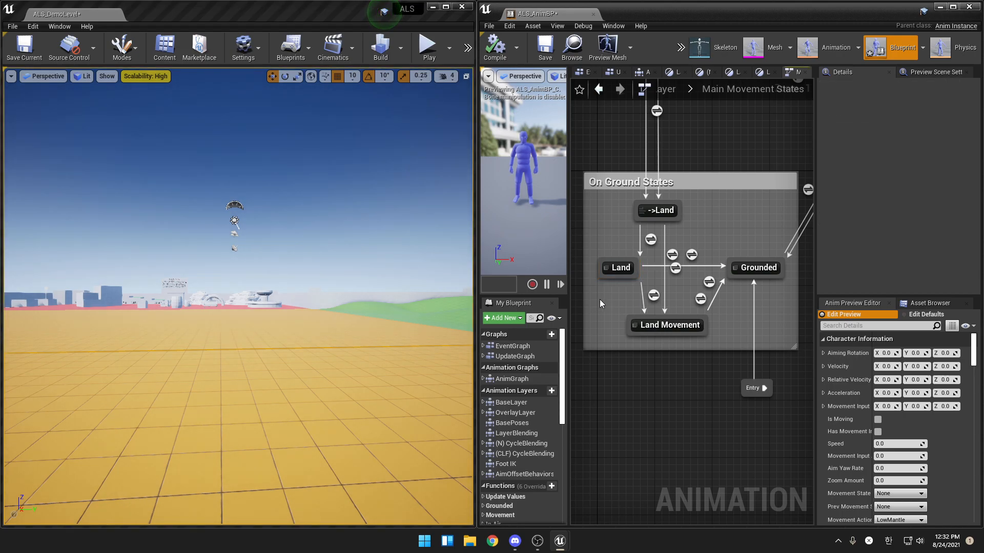
pyautogui.click(743, 269)
pyautogui.moveTo(789, 289); pyautogui.dragTo(751, 281, button='right')
pyautogui.doubleClick(720, 260)
pyautogui.moveTo(601, 265); pyautogui.dragTo(696, 332)
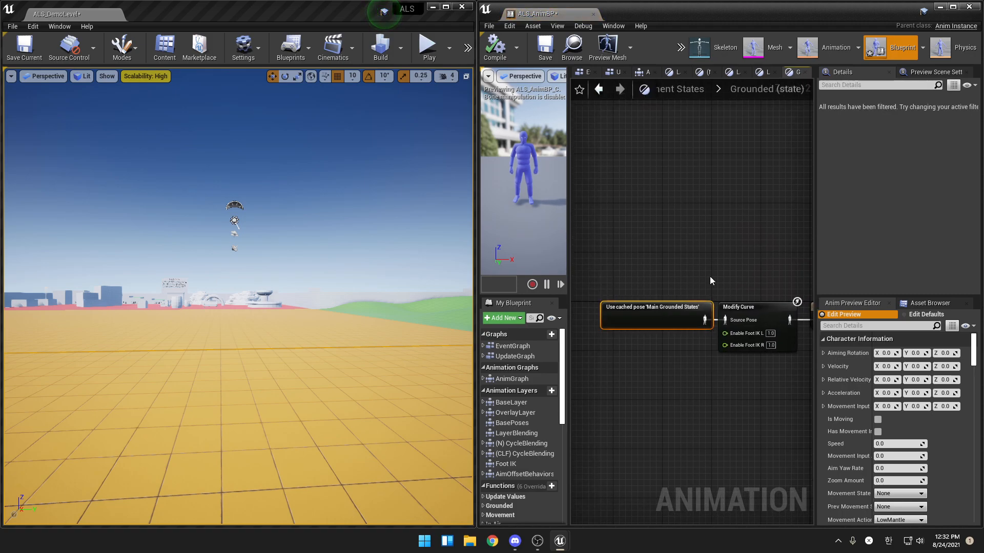
# Return to the BaseLayer graph and examine its Main Grounded States and Main Movement States groups.
pyautogui.click(705, 90)
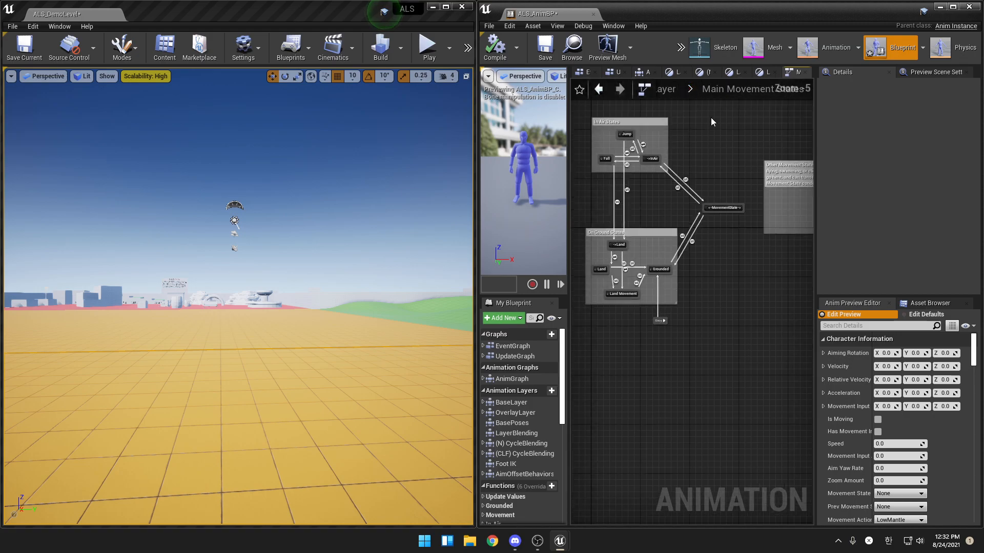
pyautogui.click(665, 89)
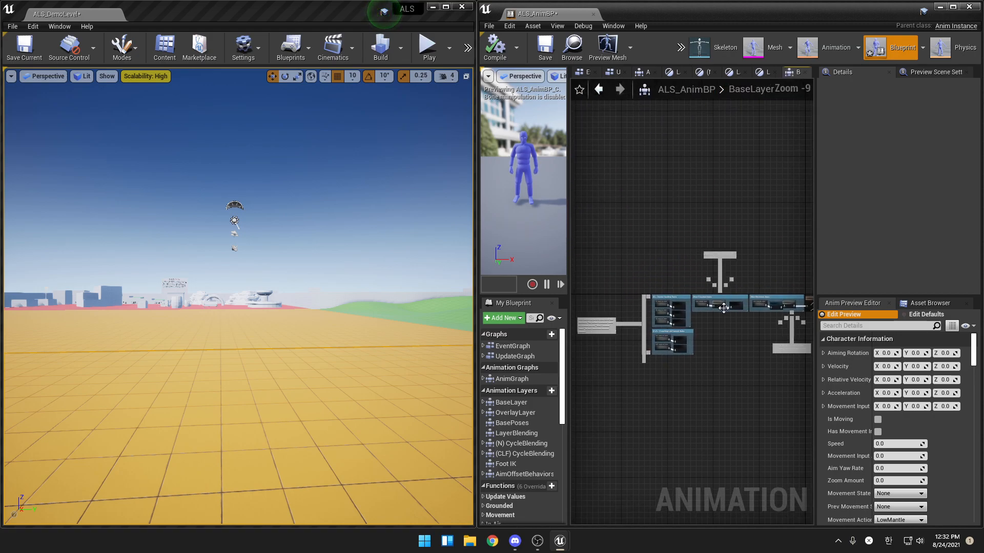
pyautogui.scroll(3, 721, 306)
pyautogui.click(687, 301)
pyautogui.scroll(1, 680, 334)
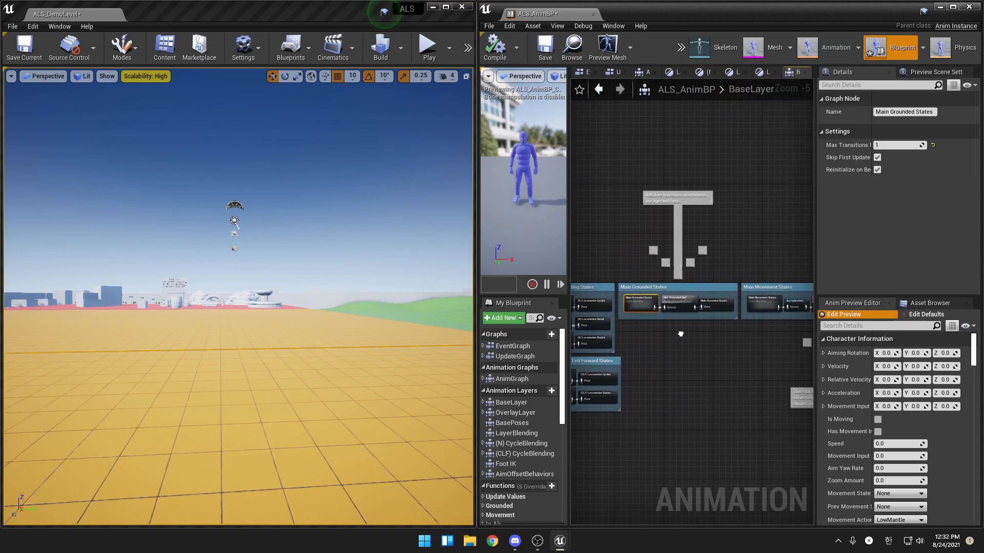
pyautogui.moveTo(681, 334); pyautogui.dragTo(742, 287, button='right')
pyautogui.moveTo(595, 229); pyautogui.dragTo(685, 374)
pyautogui.click(708, 349)
pyautogui.moveTo(794, 290); pyautogui.dragTo(689, 297, button='right')
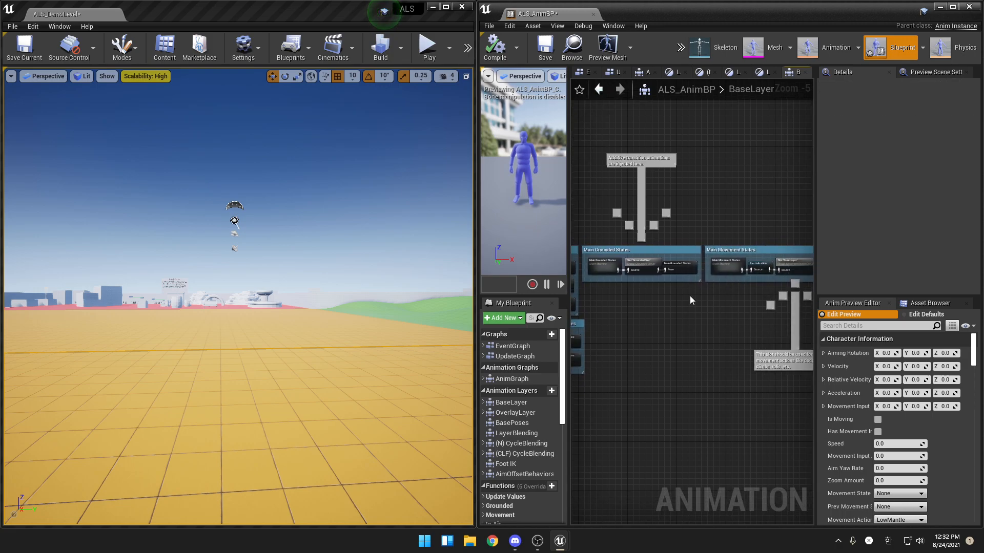
# Open the Land state inside Main Movement States and move its Output Animation Pose node farther away from Modify Curve.
pyautogui.doubleClick(720, 262)
pyautogui.scroll(2, 598, 348)
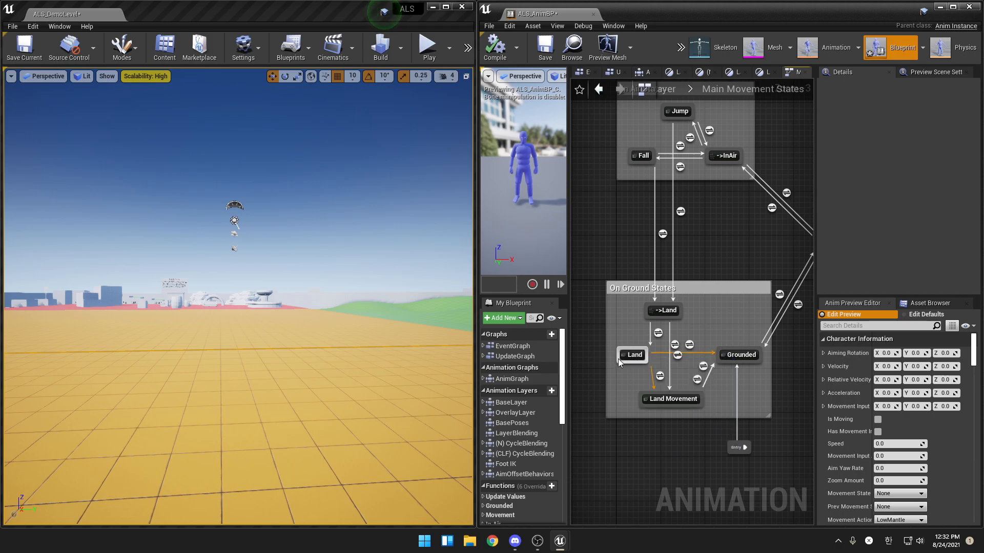
pyautogui.click(635, 355)
pyautogui.doubleClick(636, 355)
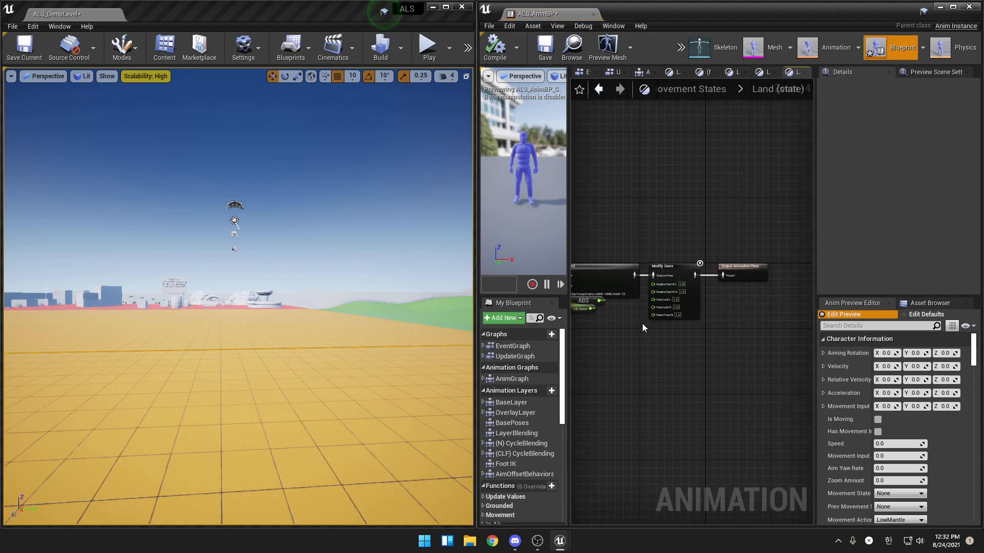
pyautogui.moveTo(705, 244); pyautogui.dragTo(761, 244)
pyautogui.moveTo(663, 377); pyautogui.dragTo(625, 328, button='right')
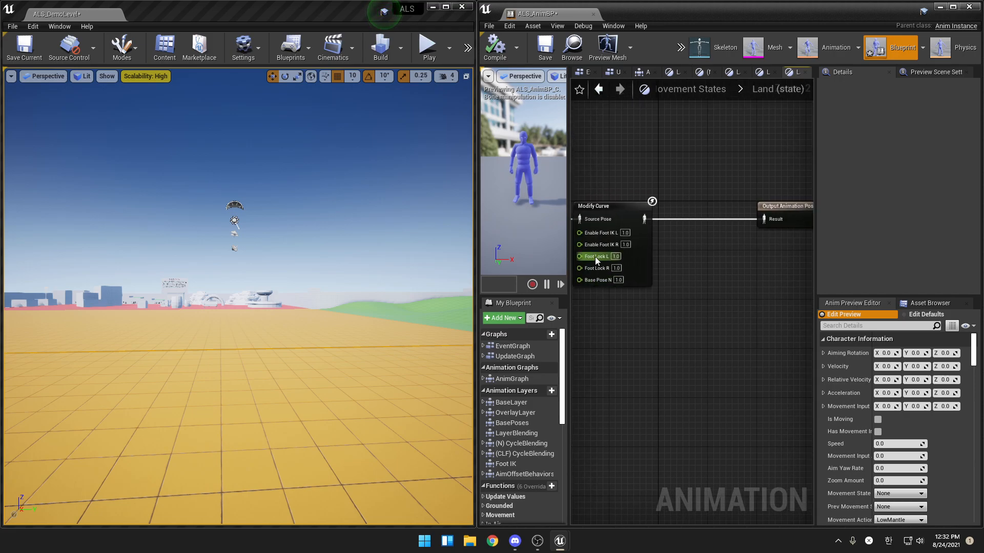
# Add a 'Use cached pose Main Grounded States' node to the Land state's graph below Modify Curve.
pyautogui.rightClick(600, 319)
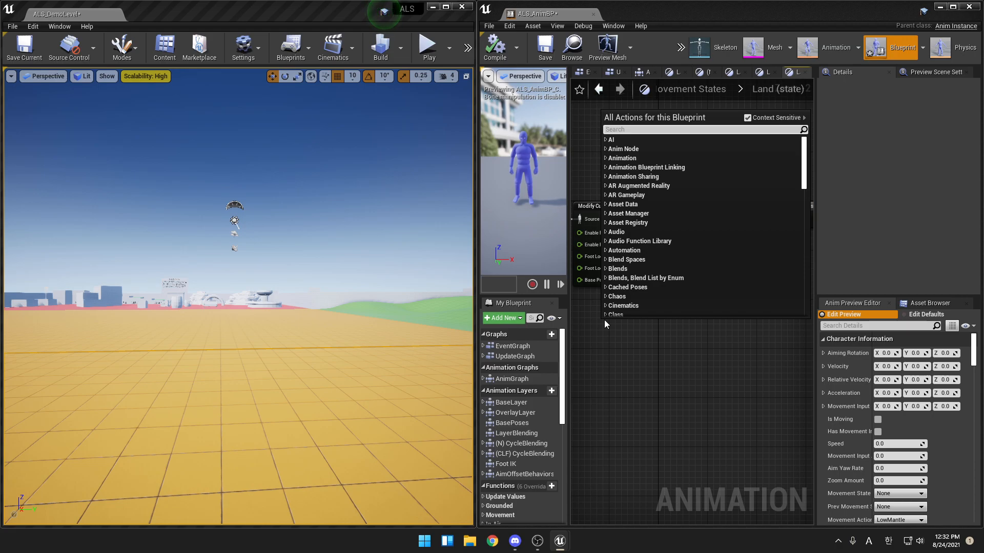
pyautogui.write('CACHED')
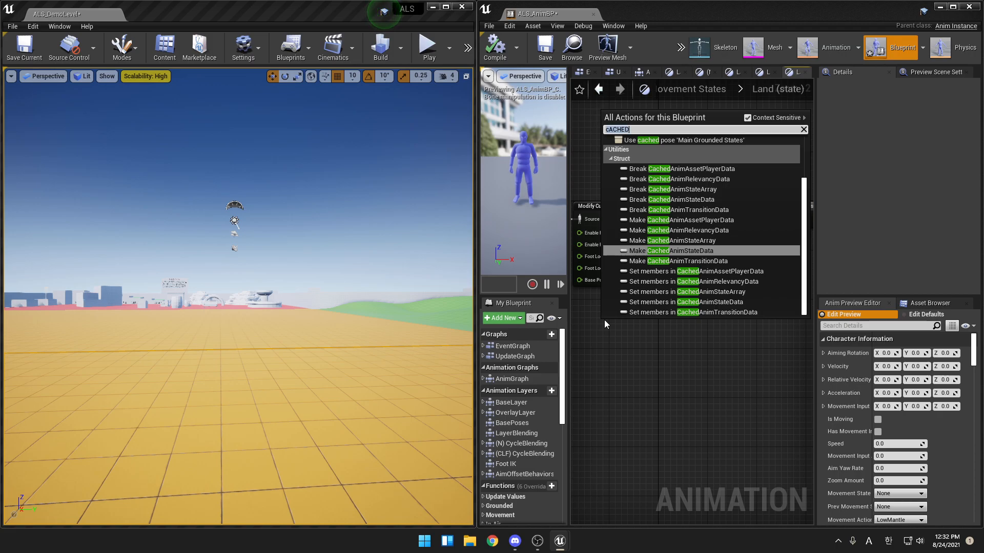
pyautogui.hotkey('ctrl', 'a')
pyautogui.press('BackSpace')
pyautogui.write('Cached Main')
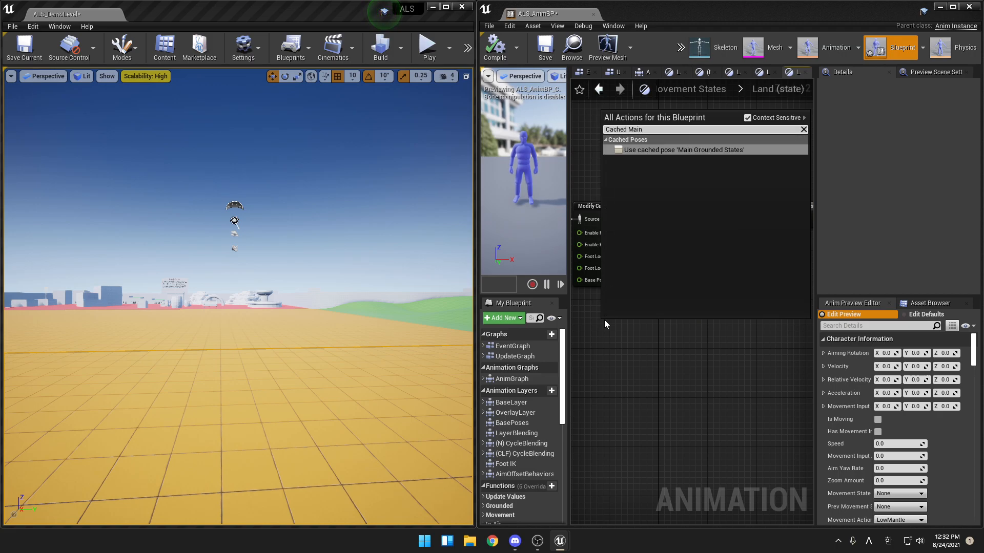
pyautogui.press('Return')
# Maximize the animation blueprint window and reposition the cached pose node just beneath Modify Curve.
pyautogui.press('super+Left')
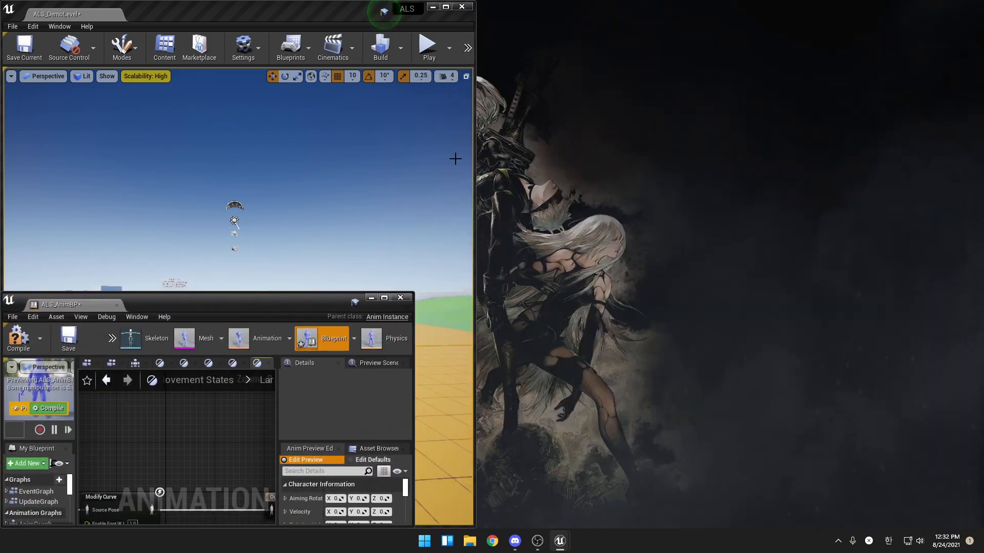
pyautogui.click(384, 298)
pyautogui.scroll(5, 389, 298)
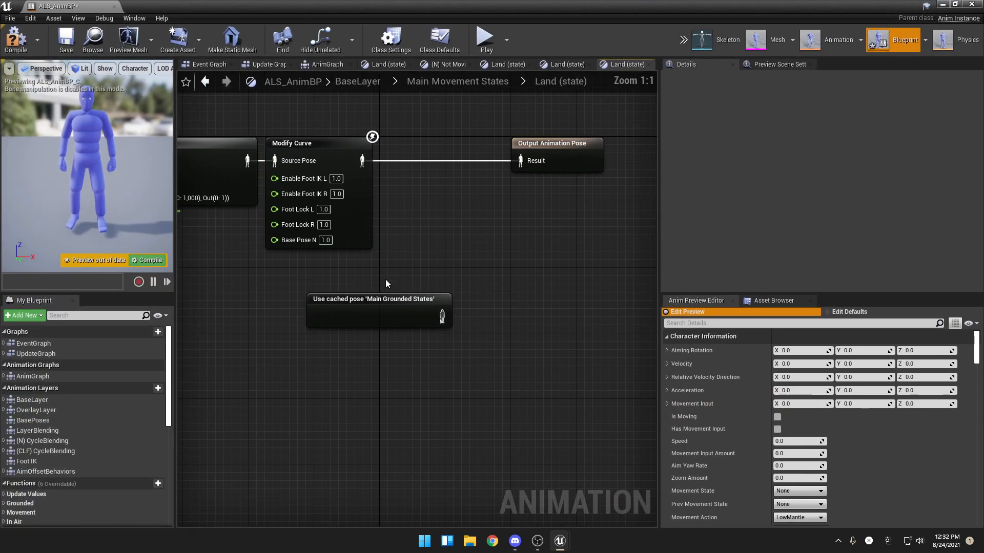
pyautogui.click(464, 274)
pyautogui.moveTo(464, 273); pyautogui.dragTo(494, 334, button='right')
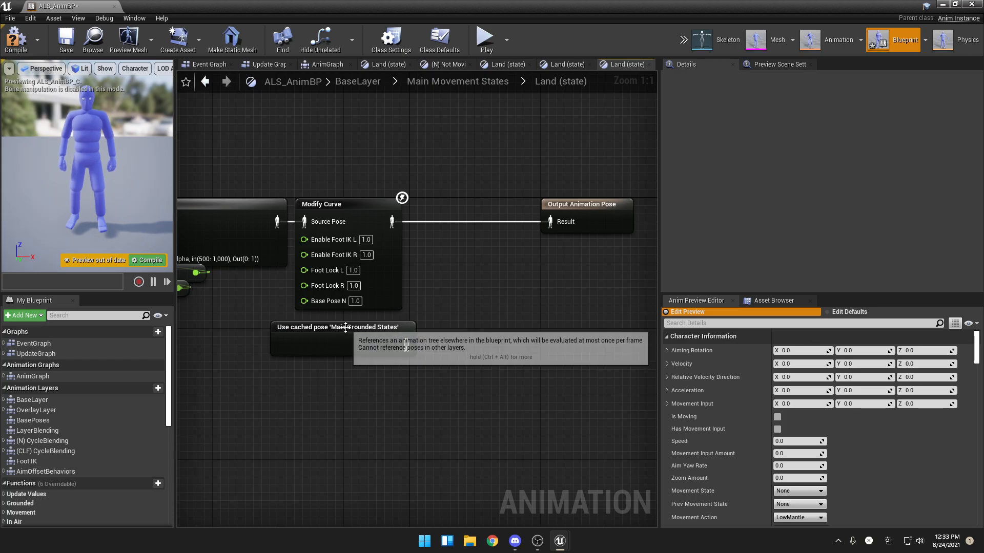
pyautogui.moveTo(377, 336); pyautogui.dragTo(369, 335)
pyautogui.click(480, 345)
pyautogui.moveTo(438, 303); pyautogui.dragTo(423, 303, button='right')
# Insert a Layered blend per bone node between Modify Curve and Output Animation Pose, and inspect its Layer Setup.
pyautogui.moveTo(378, 223); pyautogui.dragTo(401, 200)
pyautogui.write('layer')
pyautogui.press('Return')
pyautogui.moveTo(497, 221); pyautogui.dragTo(401, 260, button='right')
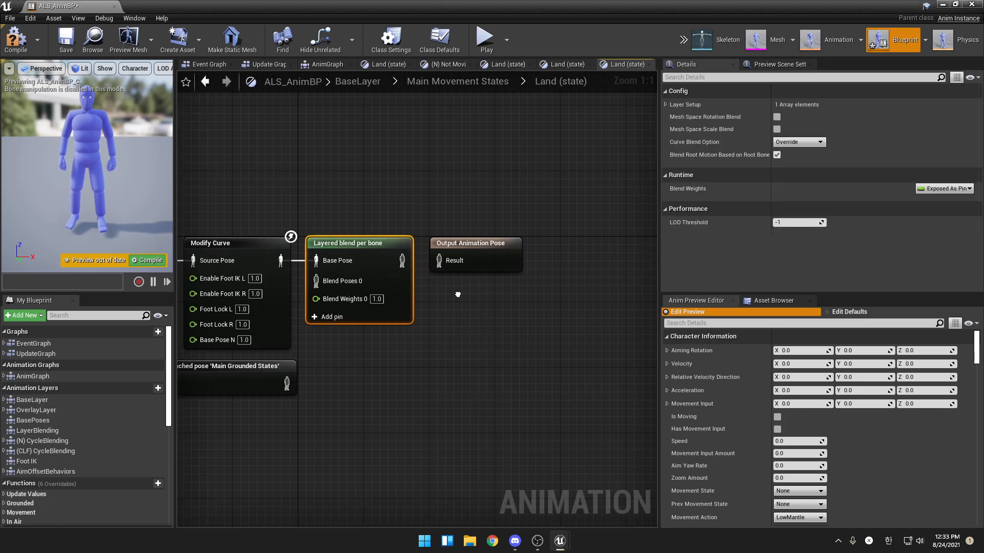
pyautogui.click(665, 104)
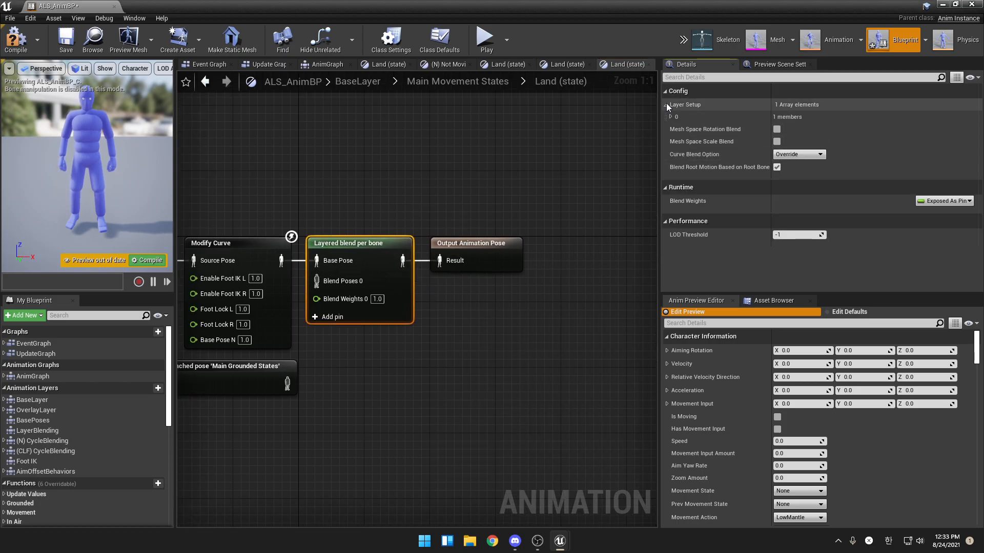
pyautogui.click(670, 117)
pyautogui.click(670, 117)
pyautogui.click(666, 104)
# Connect the 'Main Grounded States' cached pose to Blend Poses 0 of the layered blend and compile the blueprint.
pyautogui.moveTo(292, 376); pyautogui.dragTo(401, 349, button='right')
pyautogui.click(431, 342)
pyautogui.moveTo(396, 352); pyautogui.dragTo(433, 250)
pyautogui.click(483, 211)
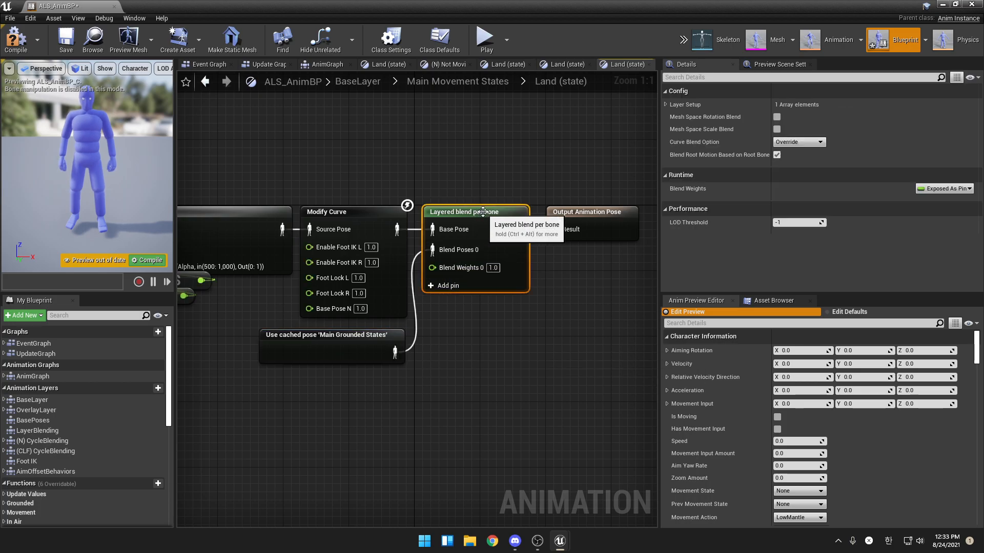
pyautogui.click(481, 191)
pyautogui.moveTo(481, 191); pyautogui.dragTo(435, 208, button='right')
pyautogui.moveTo(420, 198); pyautogui.dragTo(431, 270)
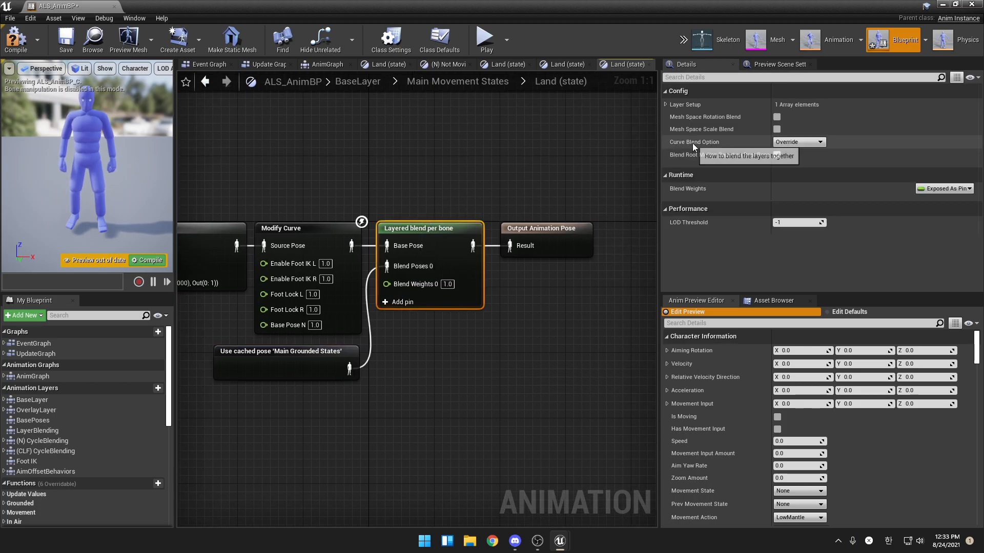
pyautogui.press('F7')
# Review the Land state's node chain from the landing animations through Modify Curve, the cached pose and the layered blend.
pyautogui.moveTo(469, 293); pyautogui.dragTo(540, 285, button='right')
pyautogui.moveTo(490, 377); pyautogui.dragTo(658, 388, button='right')
pyautogui.moveTo(241, 187); pyautogui.dragTo(594, 346)
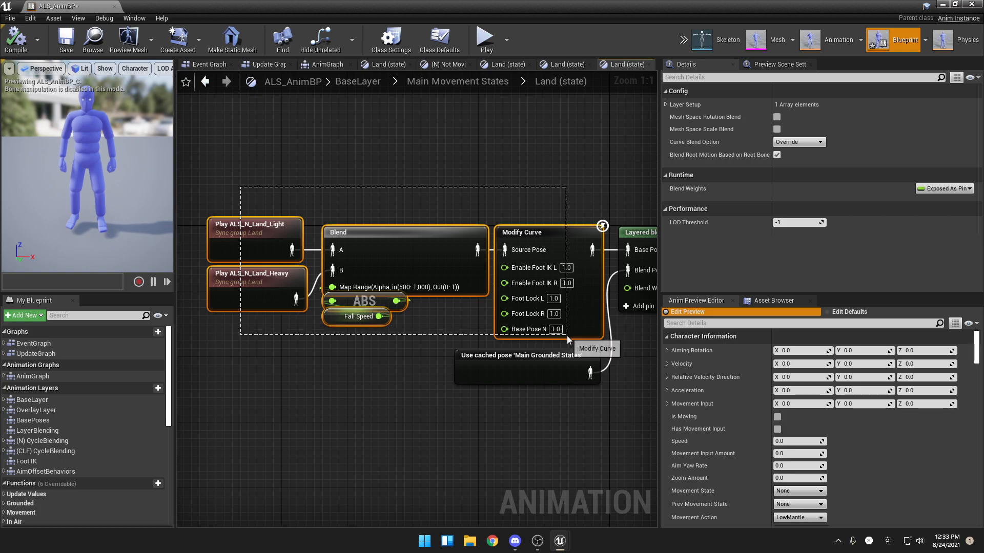
pyautogui.moveTo(574, 363); pyautogui.dragTo(413, 347, button='right')
pyautogui.click(540, 370)
pyautogui.moveTo(391, 334)
pyautogui.mouseDown()
pyautogui.moveTo(418, 352)
pyautogui.moveTo(403, 341)
pyautogui.mouseUp()
pyautogui.click(312, 318)
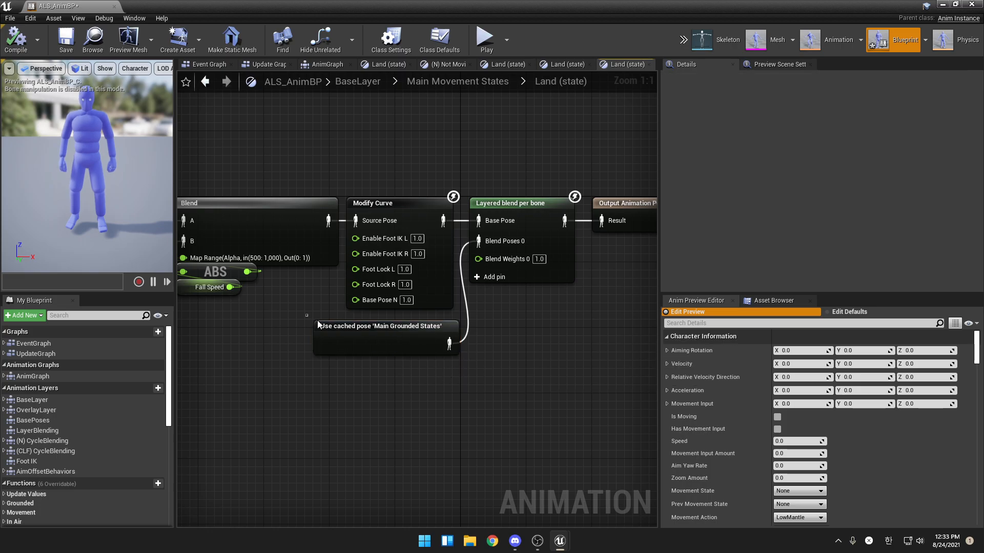
pyautogui.click(474, 368)
pyautogui.moveTo(488, 369); pyautogui.dragTo(468, 361)
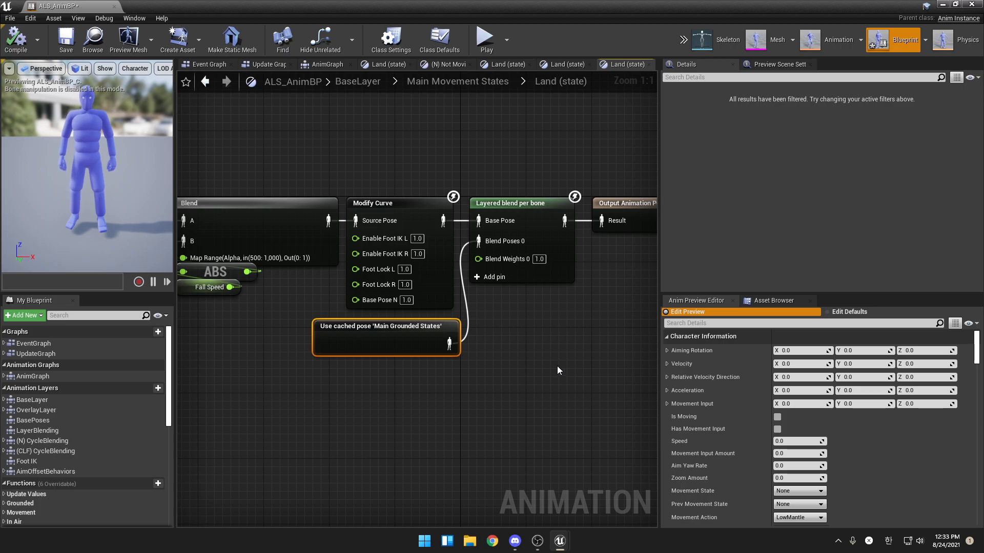
pyautogui.moveTo(524, 375); pyautogui.dragTo(428, 364, button='right')
pyautogui.click(421, 357)
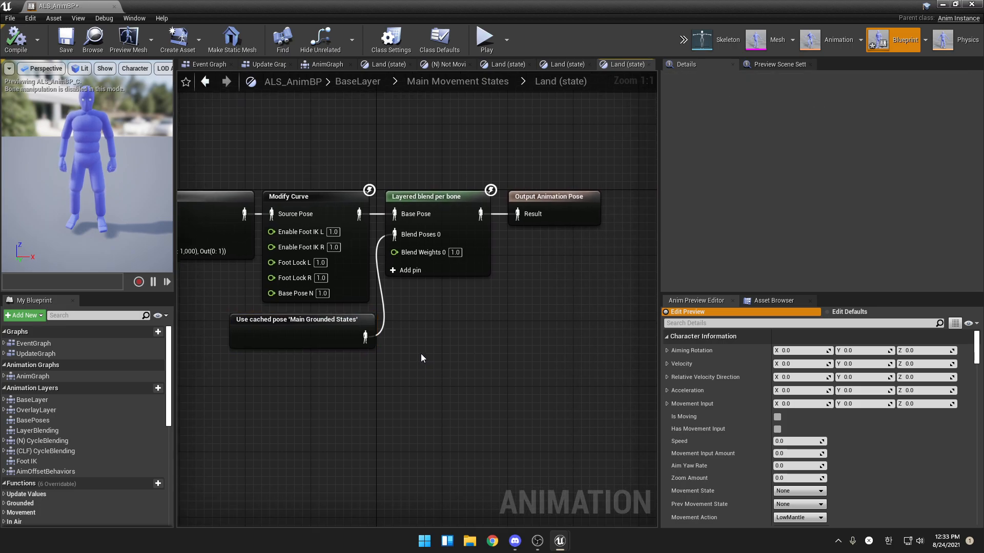
# Save the animation blueprint and tile its window beside the level editor.
pyautogui.click(66, 40)
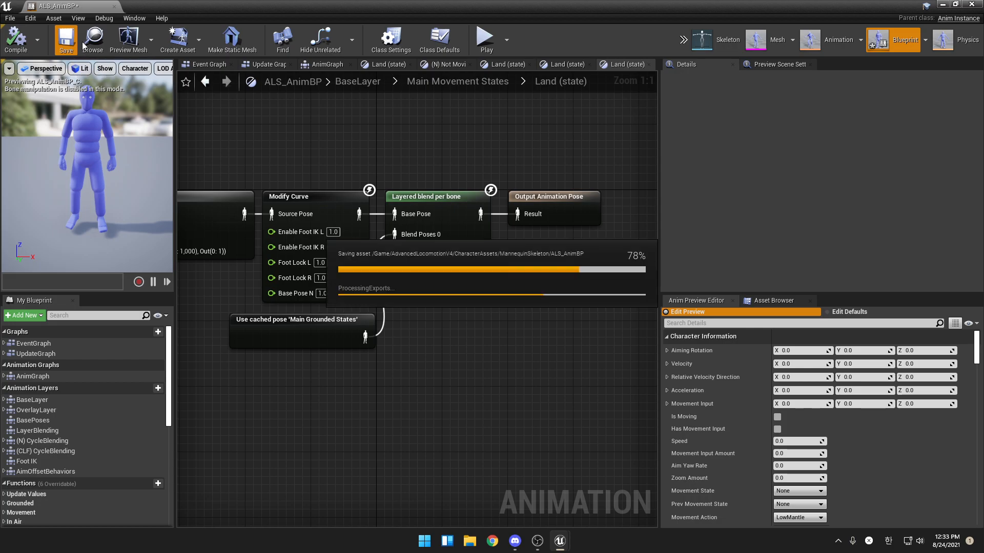
pyautogui.moveTo(73, 5); pyautogui.dragTo(983, 154)
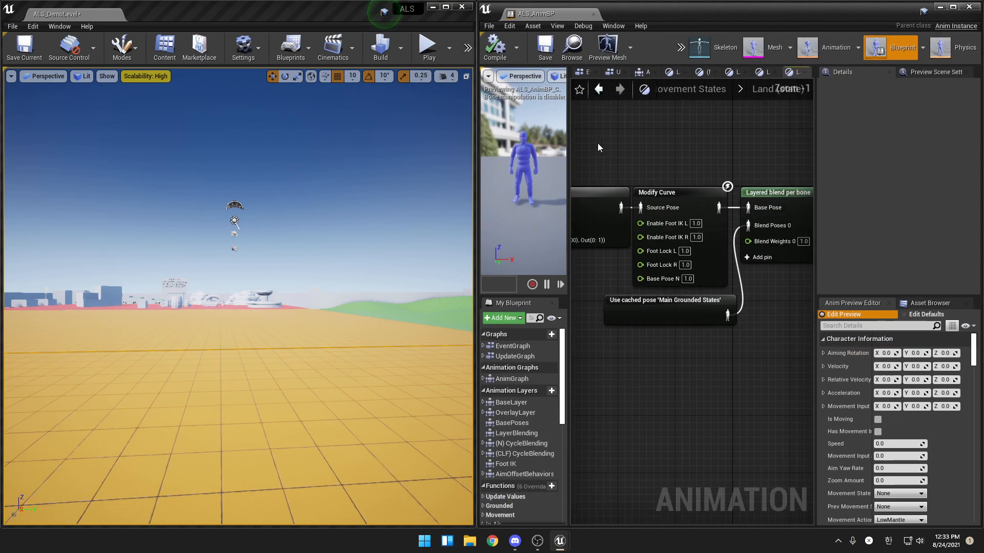
# Play the level and show the On Ground States of the Main Movement States machine alongside it.
pyautogui.click(428, 46)
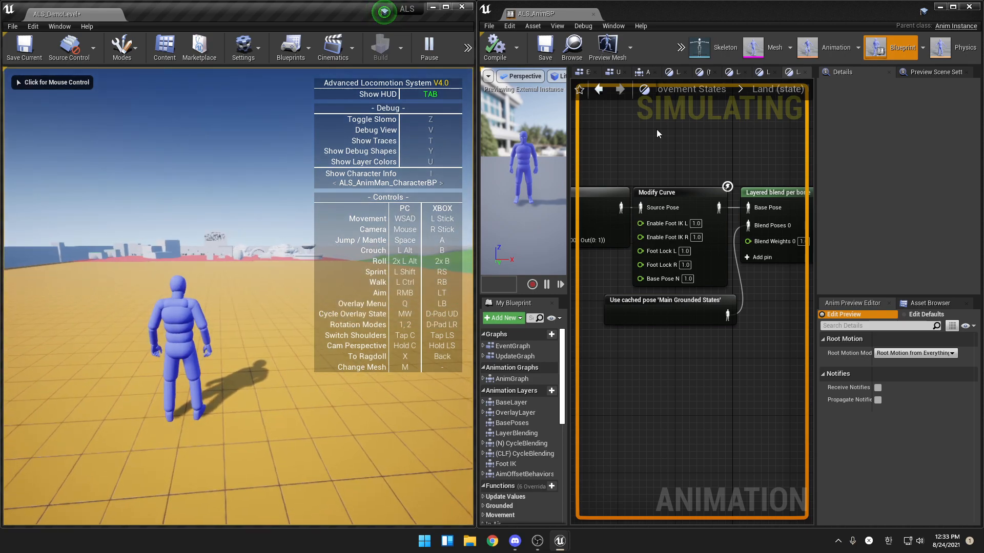
pyautogui.click(714, 88)
pyautogui.moveTo(654, 113); pyautogui.dragTo(678, 311, button='right')
pyautogui.scroll(4, 649, 336)
# Run and jump with the character, toggling slow motion, to watch the landing states, and end the play session.
pyautogui.click(369, 308)
pyautogui.press('w')
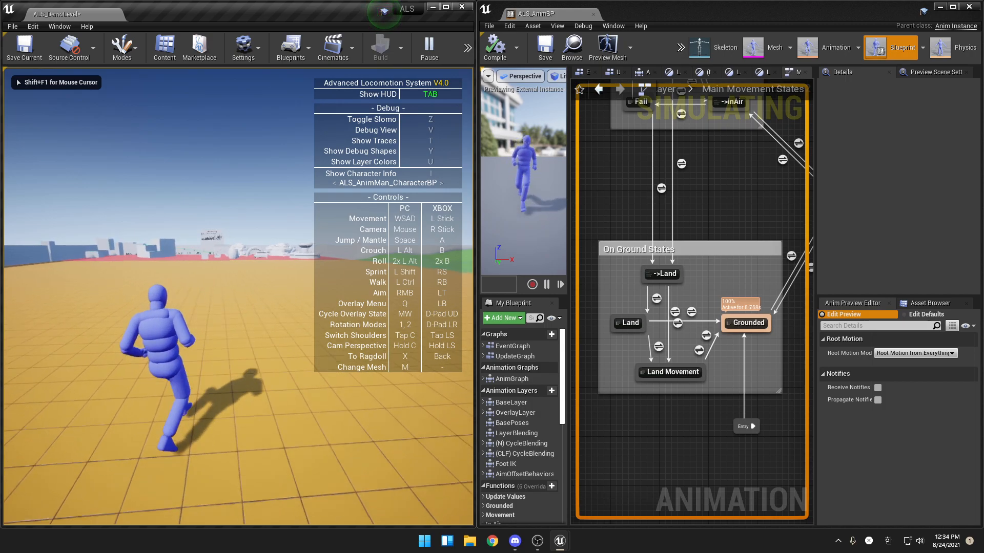
pyautogui.press('w')
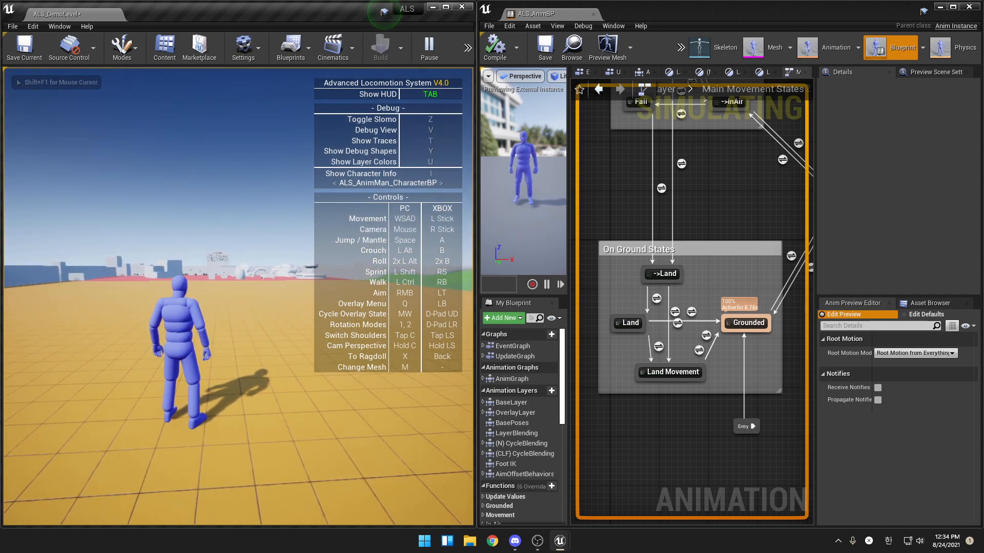
pyautogui.press('space')
pyautogui.press('z')
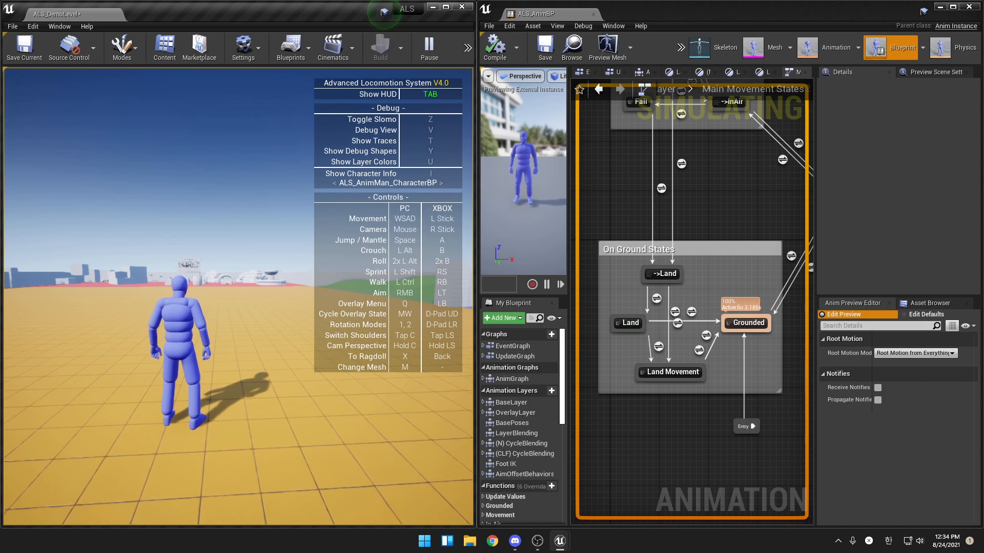
pyautogui.press('Escape')
# Reopen the Land state's graph and move the 'Main Grounded States' cached pose node beneath the Layered blend per bone node.
pyautogui.doubleClick(628, 323)
pyautogui.moveTo(626, 321); pyautogui.dragTo(644, 352, button='right')
pyautogui.scroll(4, 644, 351)
pyautogui.click(734, 328)
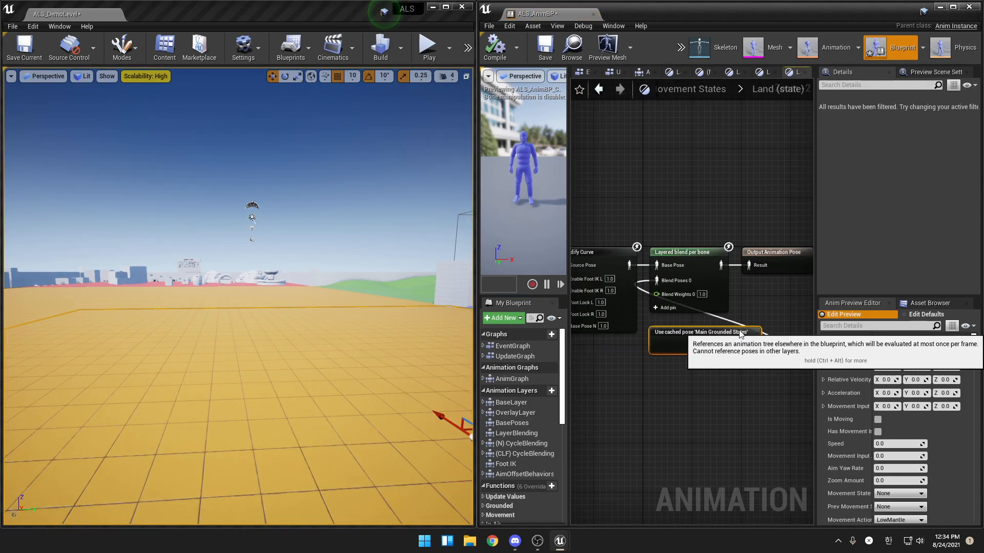
pyautogui.click(712, 364)
pyautogui.moveTo(711, 365)
pyautogui.mouseDown(button='right')
pyautogui.moveTo(619, 347)
pyautogui.moveTo(707, 363)
pyautogui.mouseUp(button='right')
pyautogui.scroll(2, 690, 306)
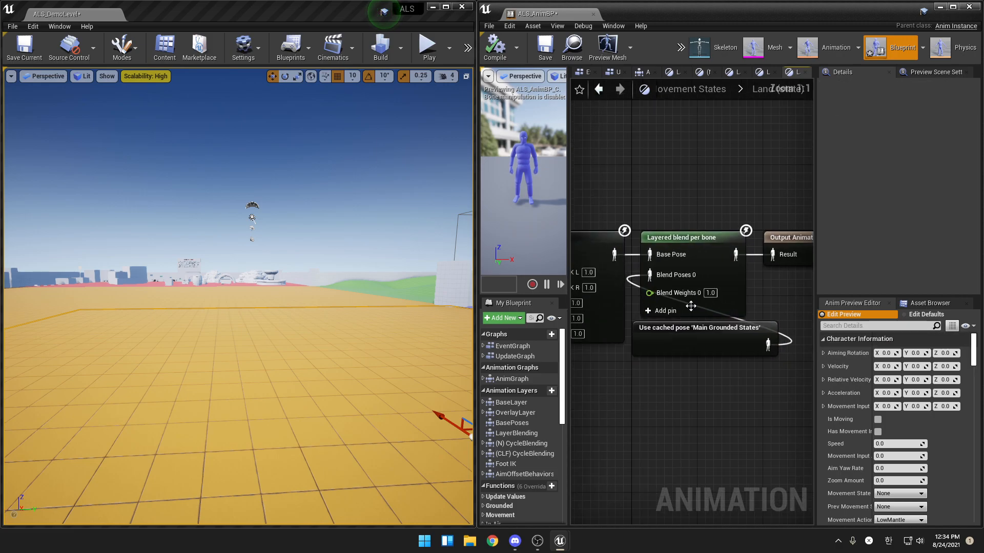
pyautogui.moveTo(684, 192); pyautogui.dragTo(667, 378)
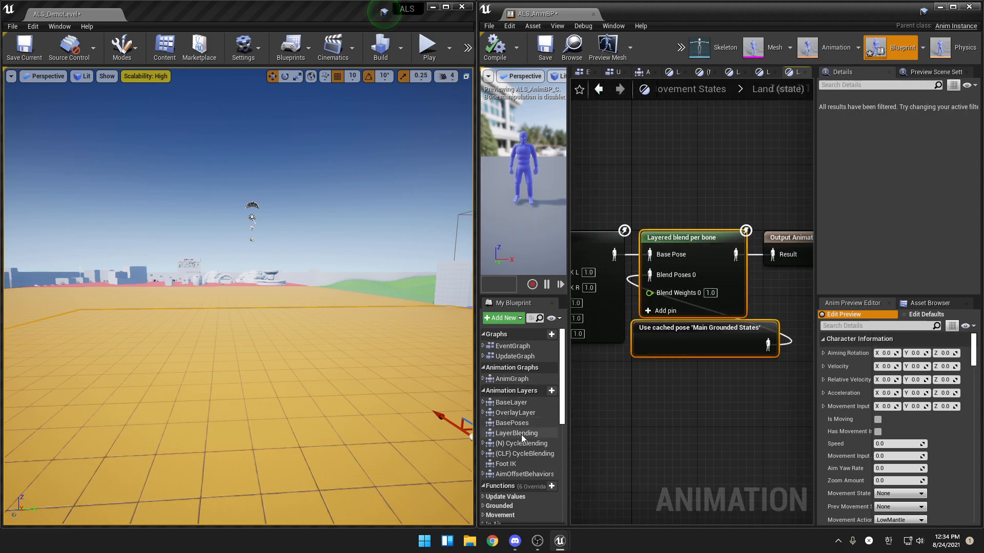
# Return to the Main Movement States machine and examine the blend settings of the transition from Land to Grounded.
pyautogui.click(728, 91)
pyautogui.scroll(2, 645, 327)
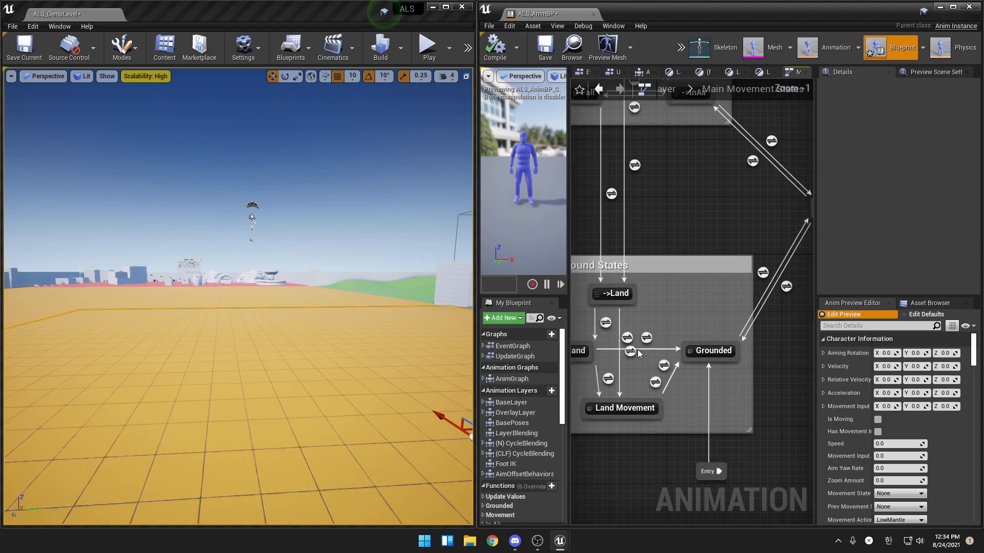
pyautogui.click(644, 313)
pyautogui.moveTo(664, 300); pyautogui.dragTo(688, 269, button='right')
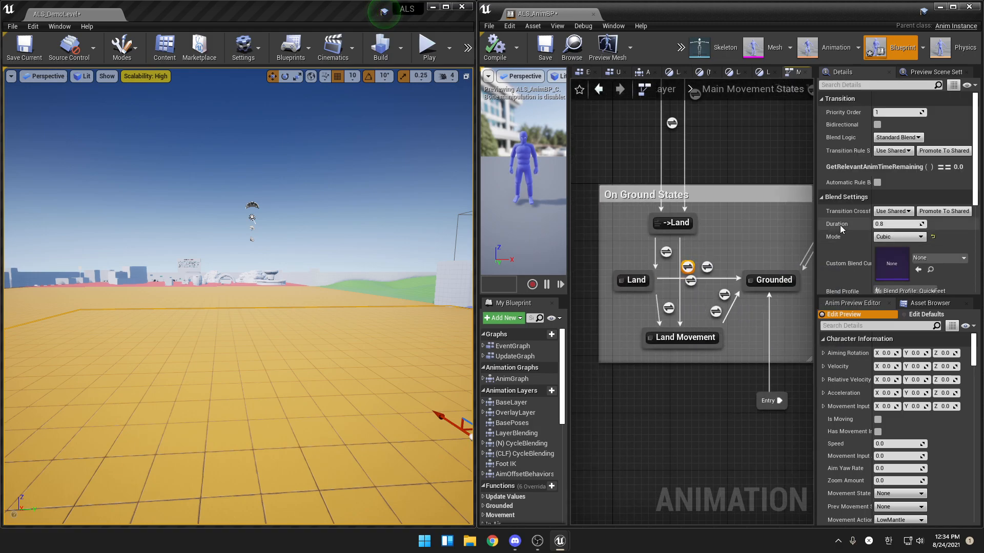
pyautogui.click(641, 282)
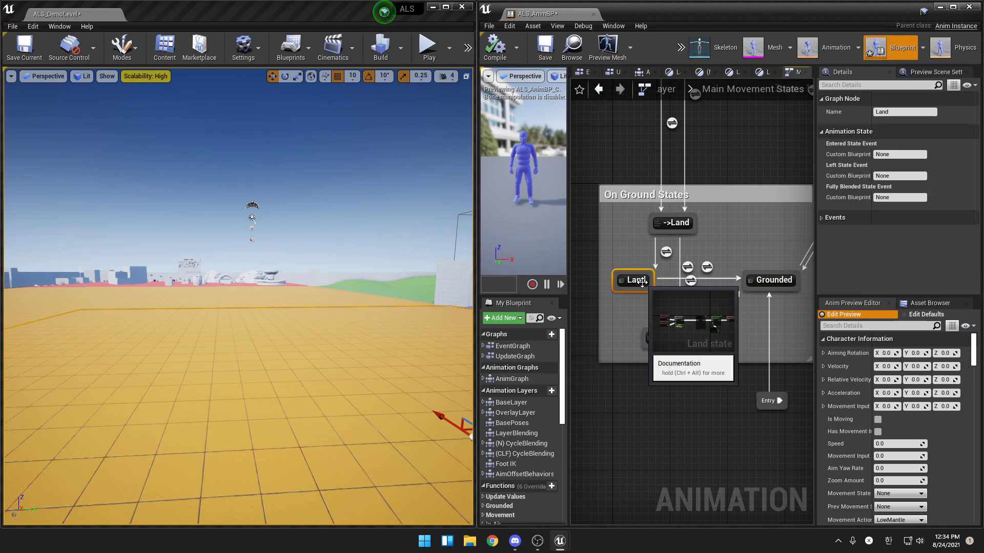
pyautogui.click(687, 268)
# Open the Land state's graph again and examine the layered blend with its cached pose input.
pyautogui.doubleClick(635, 281)
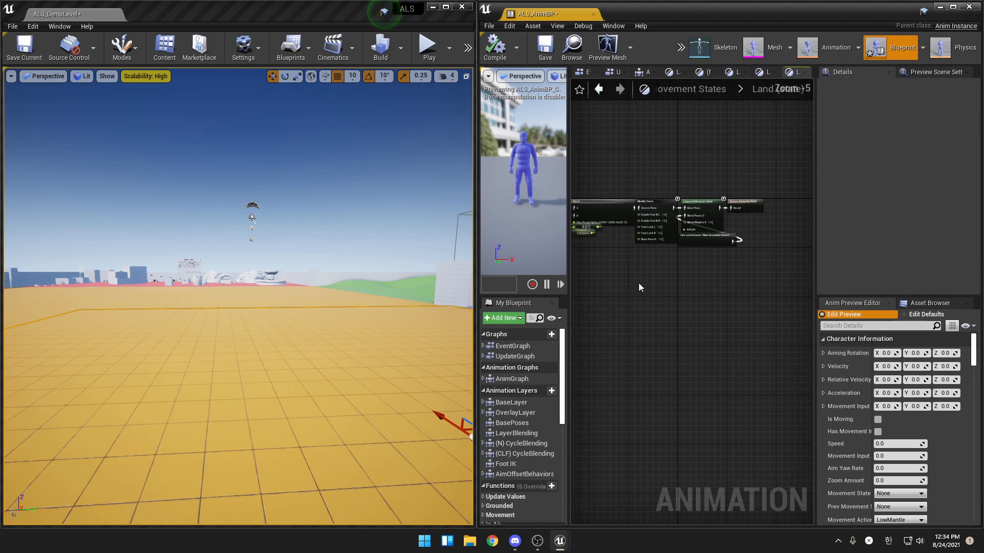
pyautogui.moveTo(798, 319); pyautogui.dragTo(702, 293, button='right')
pyautogui.scroll(2, 697, 284)
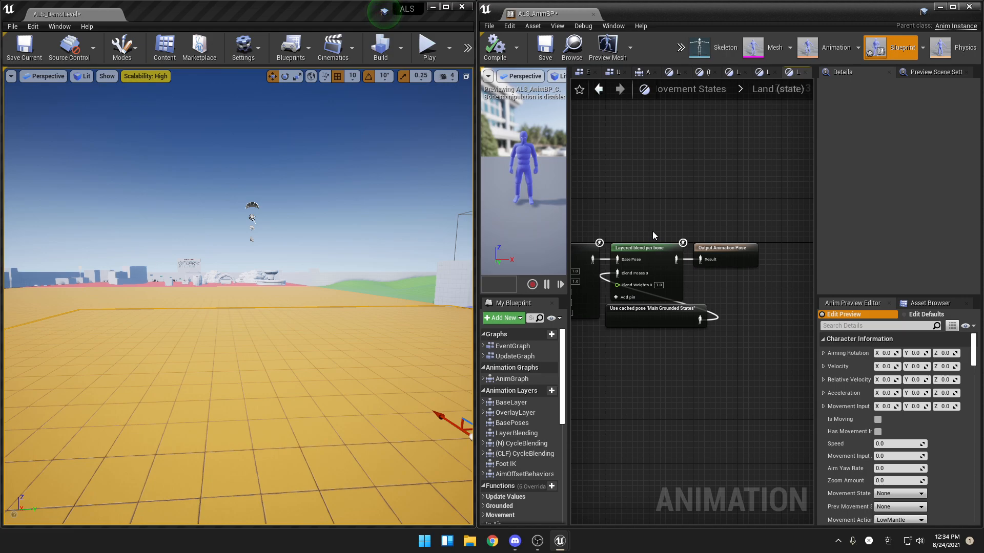
# Examine the Modify Curve node's foot IK and foot lock inputs ahead of the layered blend in the Land state's graph.
pyautogui.moveTo(673, 237); pyautogui.dragTo(722, 186, button='right')
pyautogui.scroll(1, 667, 182)
pyautogui.moveTo(689, 185); pyautogui.dragTo(666, 302)
pyautogui.click(671, 313)
pyautogui.moveTo(672, 313); pyautogui.dragTo(699, 255, button='right')
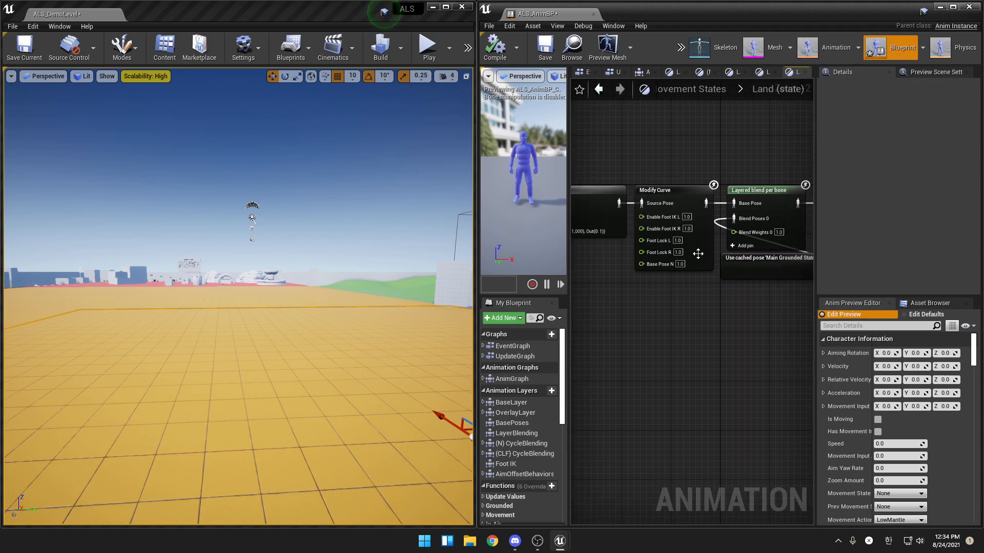
pyautogui.click(678, 252)
# Play the level, jump with the character while toggling slow motion to watch the landing, and end the play session.
pyautogui.click(428, 46)
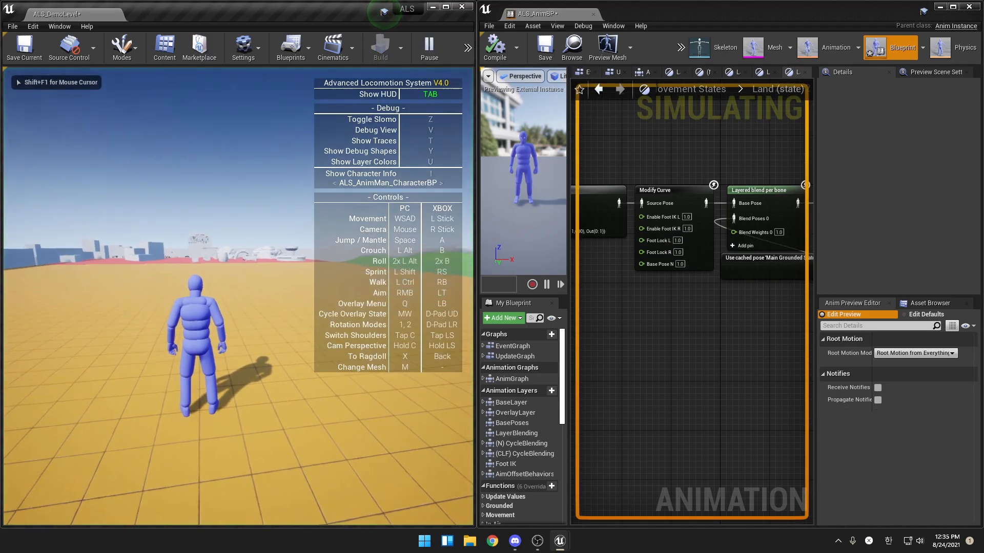
pyautogui.press('space')
pyautogui.press('z')
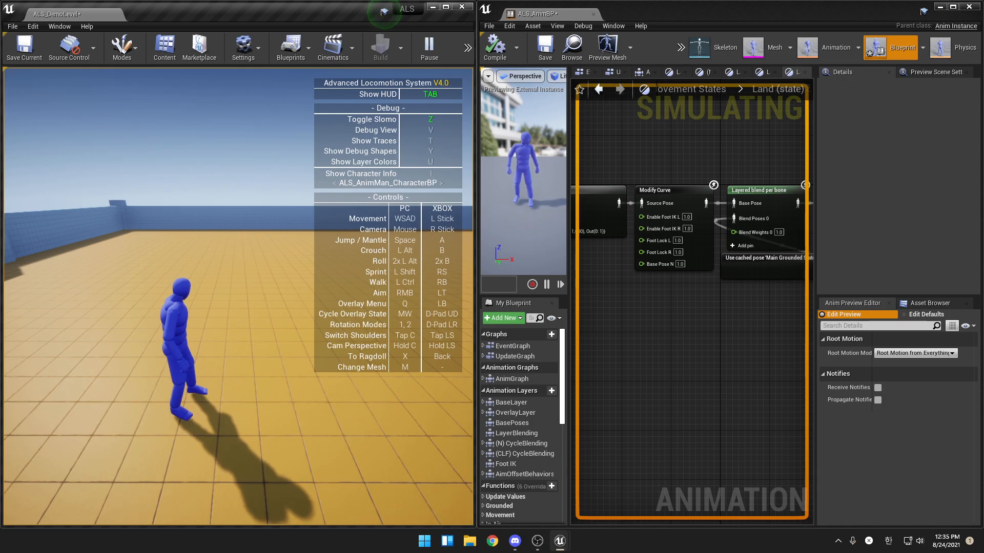
pyautogui.press('z')
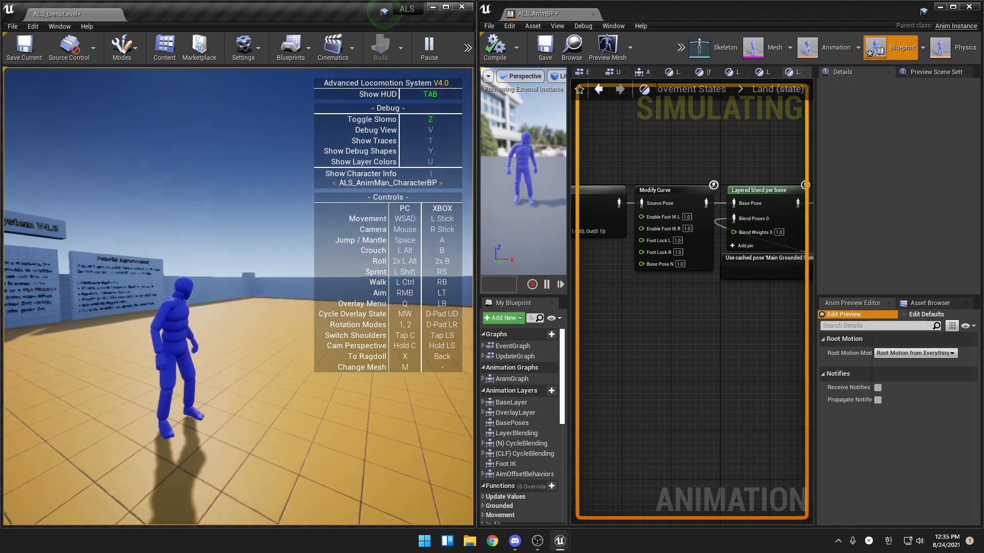
pyautogui.press('Escape')
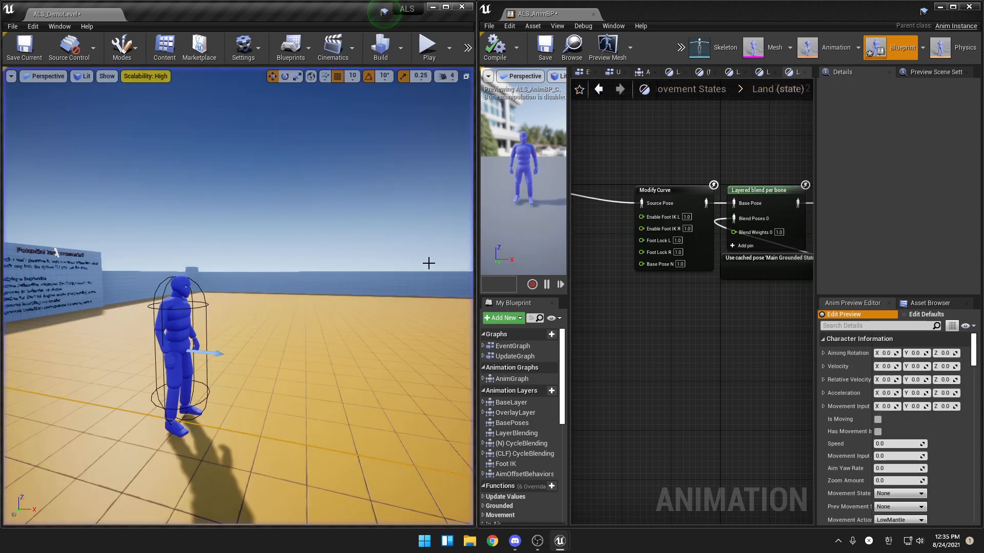
# Move the 'Main Grounded States' cached pose node beneath the Modify Curve node in the Land state's graph.
pyautogui.moveTo(684, 257); pyautogui.dragTo(650, 304, button='right')
pyautogui.moveTo(695, 174); pyautogui.dragTo(719, 175, button='right')
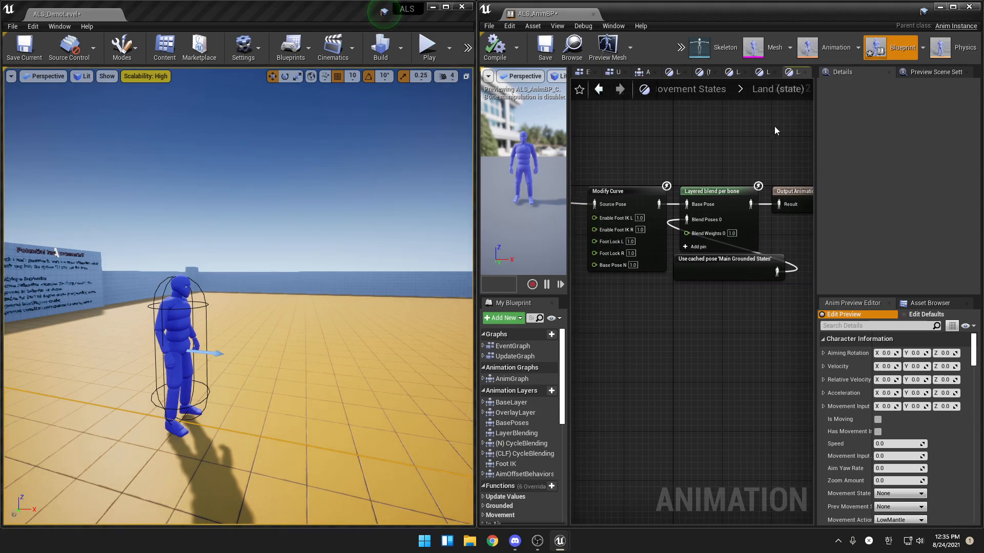
pyautogui.moveTo(777, 122); pyautogui.dragTo(766, 91, button='right')
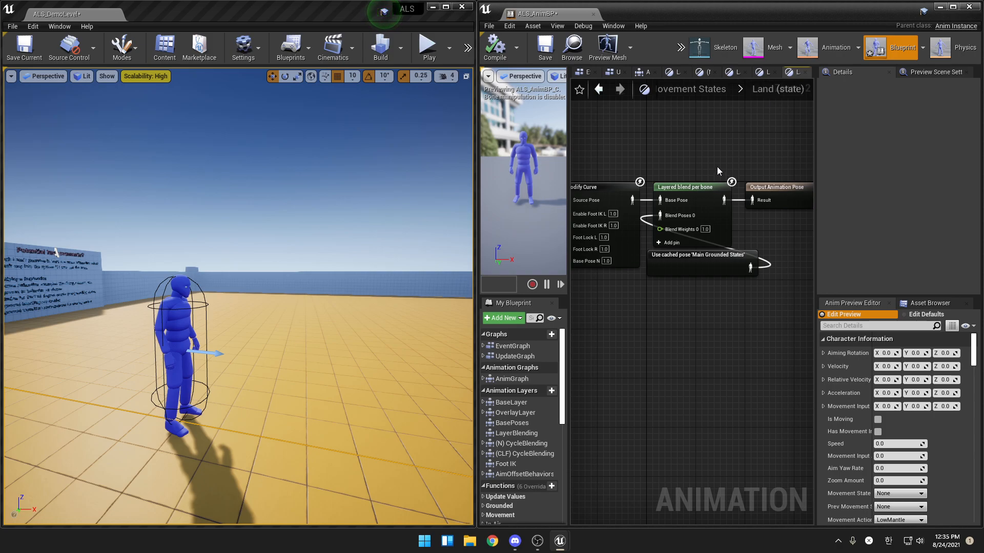
pyautogui.moveTo(659, 276); pyautogui.dragTo(574, 302)
pyautogui.moveTo(629, 302); pyautogui.dragTo(759, 293, button='right')
pyautogui.moveTo(718, 289); pyautogui.dragTo(687, 281)
pyautogui.moveTo(745, 281); pyautogui.dragTo(694, 257, button='right')
pyautogui.click(715, 287)
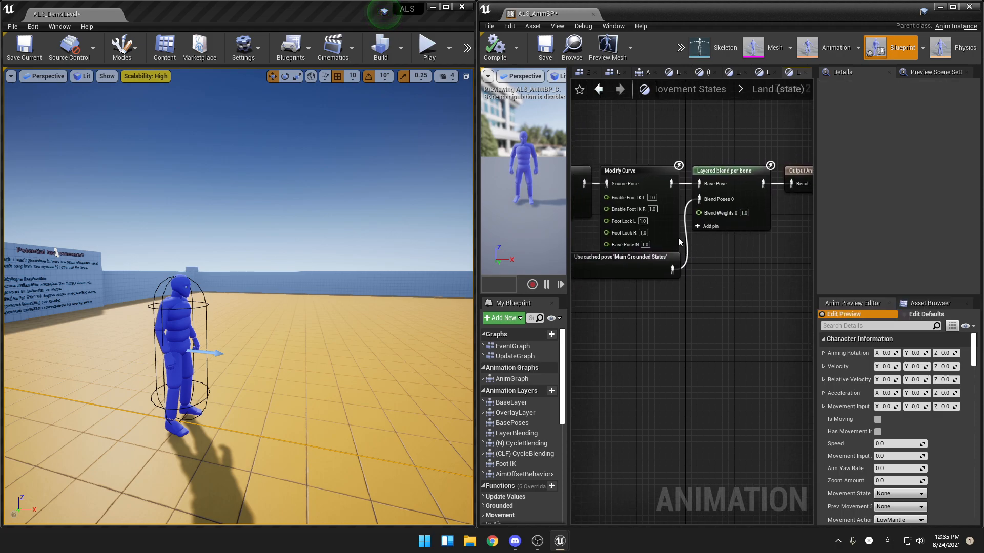
# Select the Layered blend per bone node and examine its Curve Blend Option setting.
pyautogui.moveTo(699, 222); pyautogui.dragTo(656, 199, button='right')
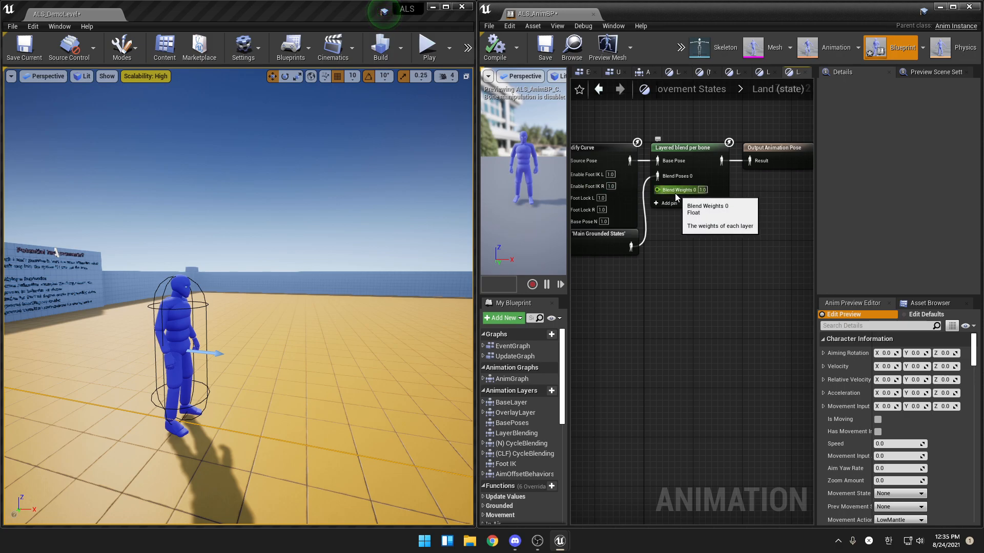
pyautogui.click(677, 193)
pyautogui.click(882, 150)
pyautogui.click(881, 153)
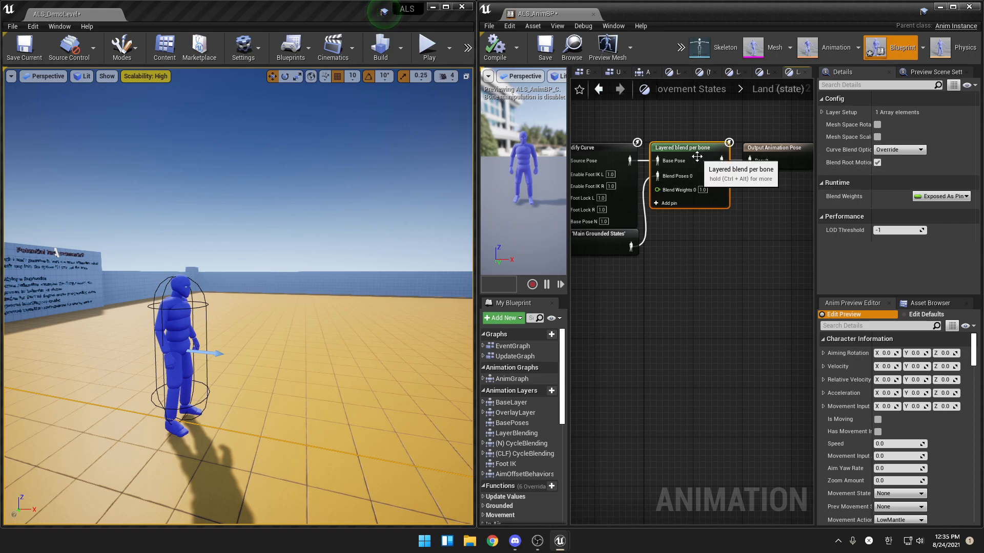
# Move the Layered blend per bone node down beside the cached pose node and back in line with the output pose.
pyautogui.moveTo(696, 153); pyautogui.dragTo(680, 248)
pyautogui.click(687, 232)
pyautogui.moveTo(687, 231); pyautogui.dragTo(702, 225, button='right')
pyautogui.moveTo(639, 245); pyautogui.dragTo(689, 269)
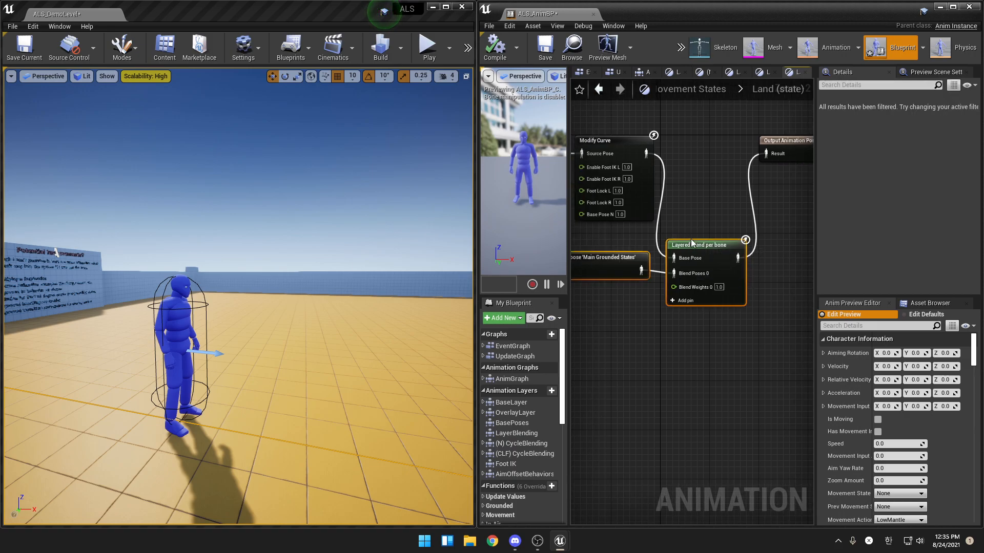
pyautogui.moveTo(693, 245); pyautogui.dragTo(704, 146)
# Save the animation blueprint and move the 'Main Grounded States' cached pose node back beneath the Layered blend per bone node.
pyautogui.click(699, 247)
pyautogui.click(718, 254)
pyautogui.click(548, 60)
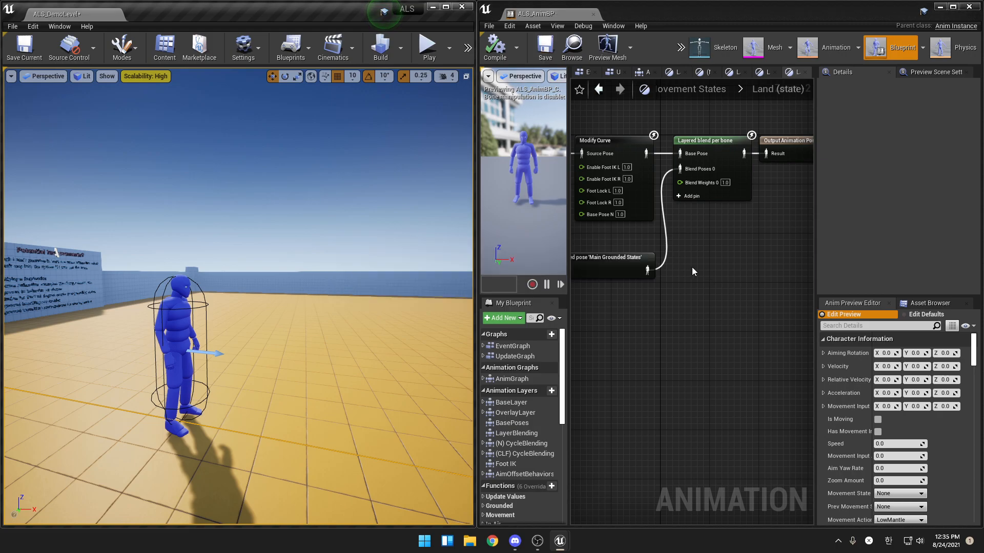
pyautogui.moveTo(646, 263); pyautogui.dragTo(754, 218)
pyautogui.click(741, 270)
pyautogui.moveTo(741, 269); pyautogui.dragTo(704, 280, button='right')
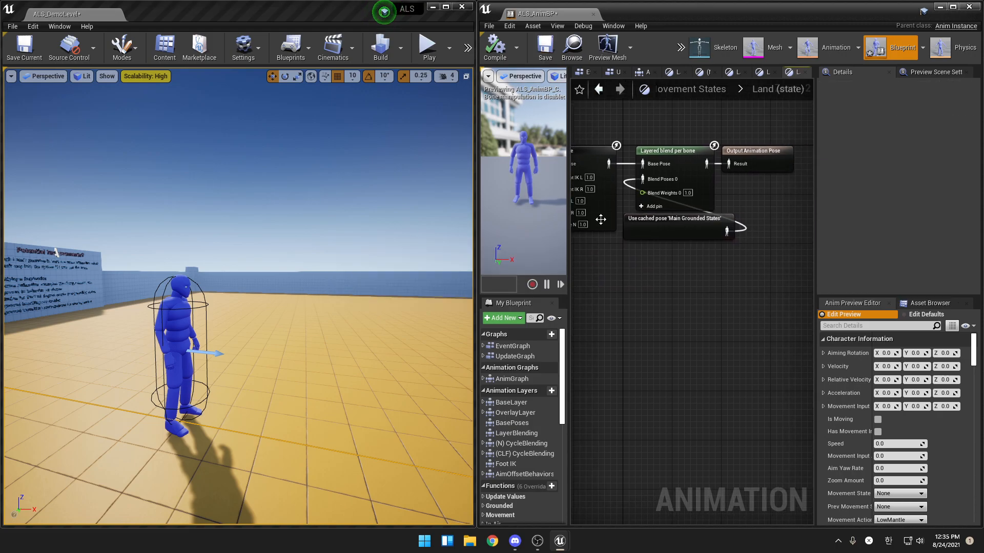
# Play the level again, jump in place at normal speed to check how landing blends into Grounded, and end the session.
pyautogui.click(425, 52)
pyautogui.press('space')
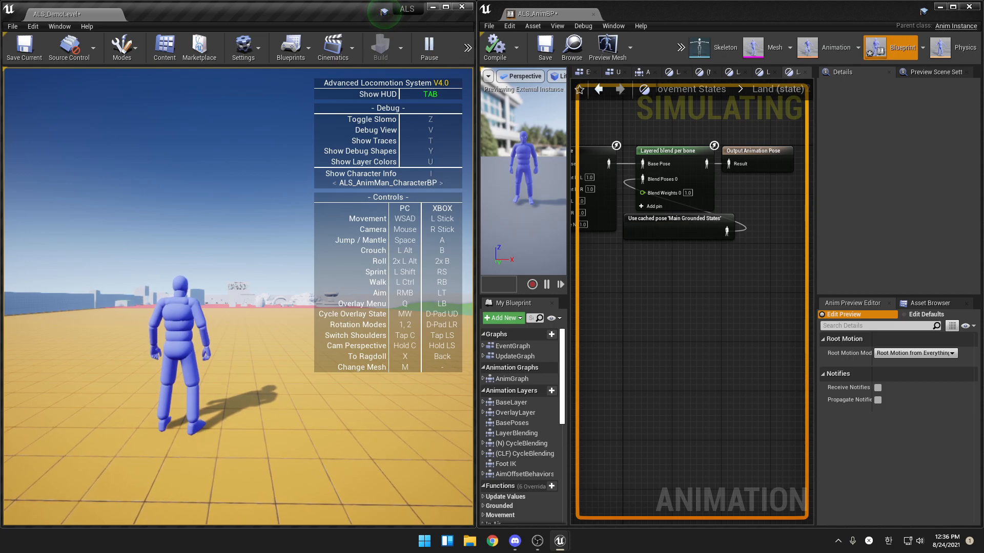
pyautogui.press('space')
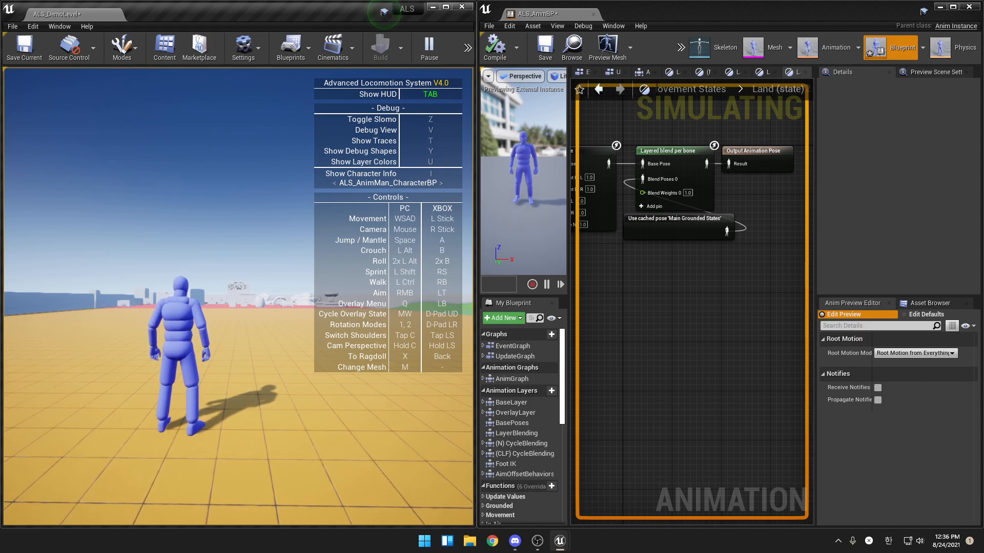
pyautogui.press('Escape')
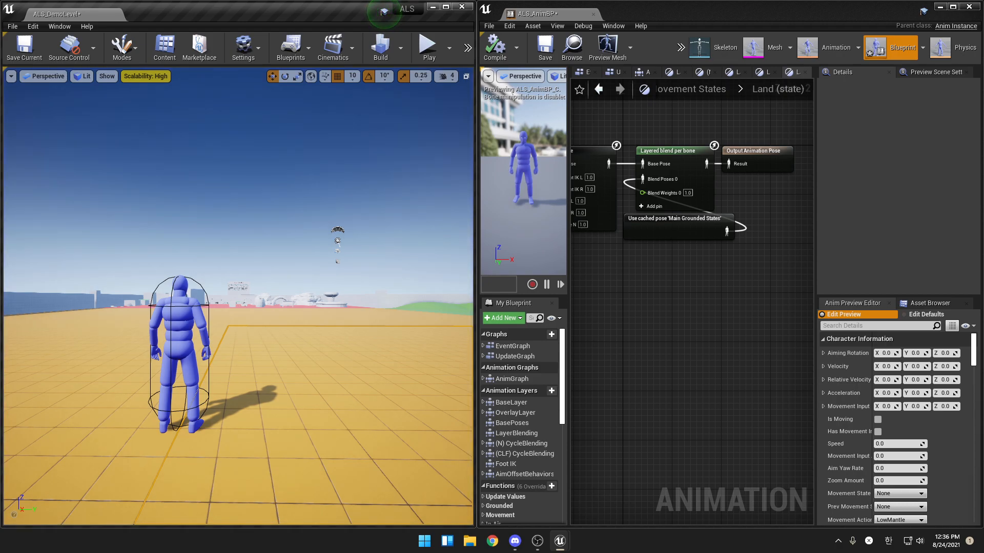